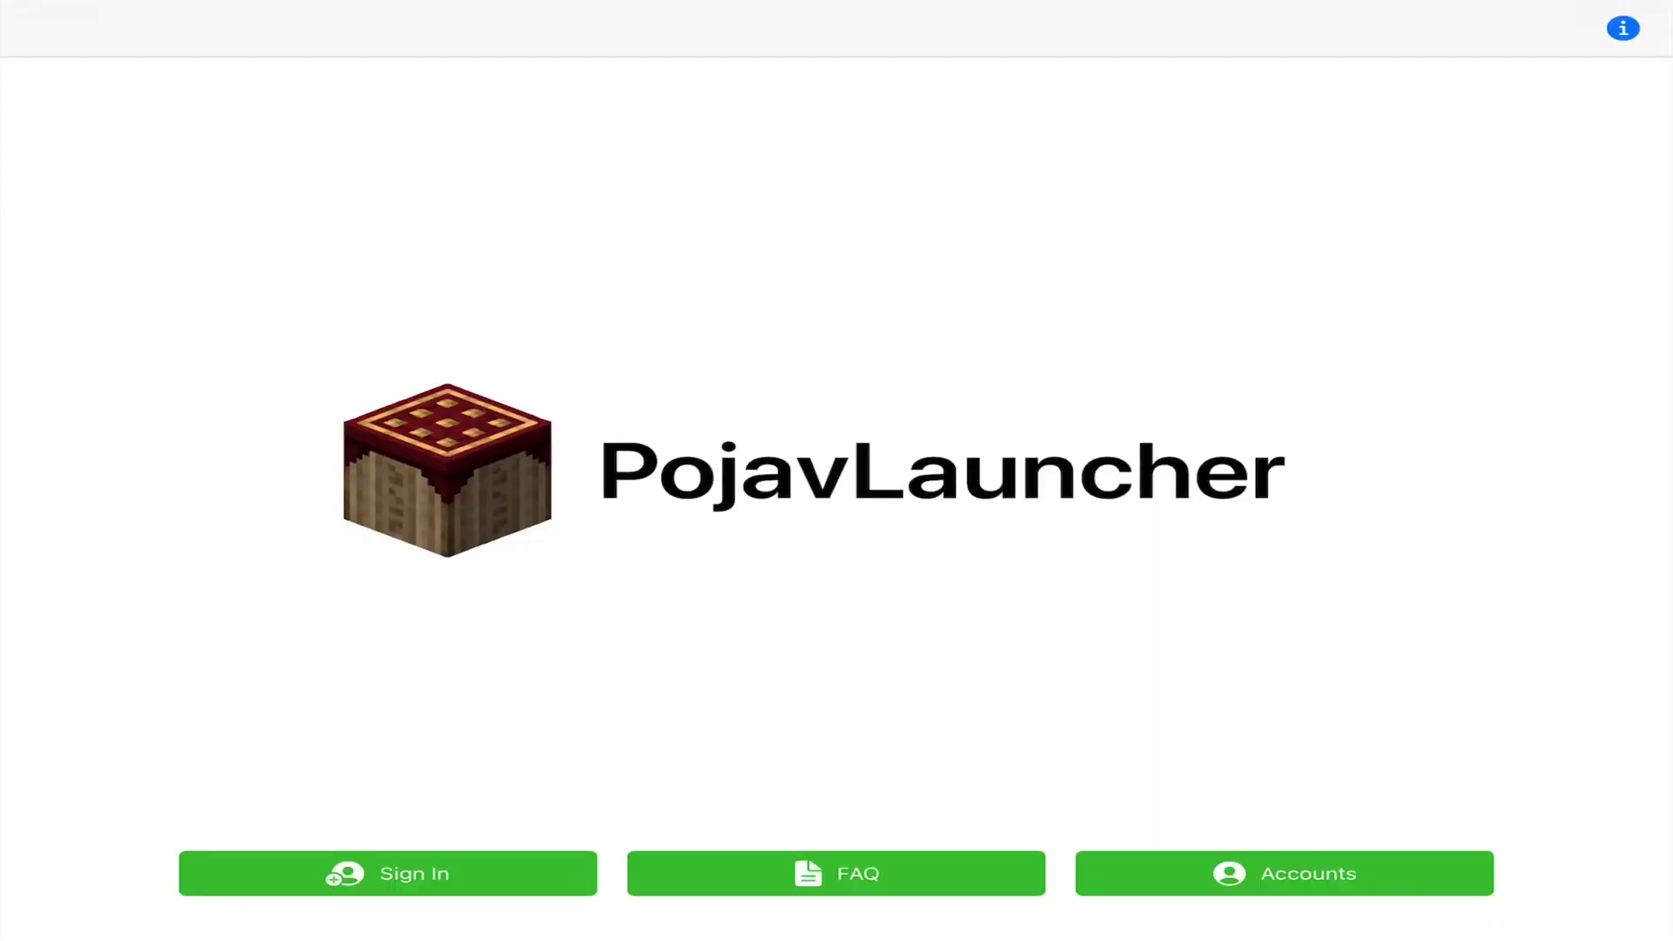
Start Minecraft from the saved account, then walk and swim across the pond onto the flowered hillside
left_click(1284, 874)
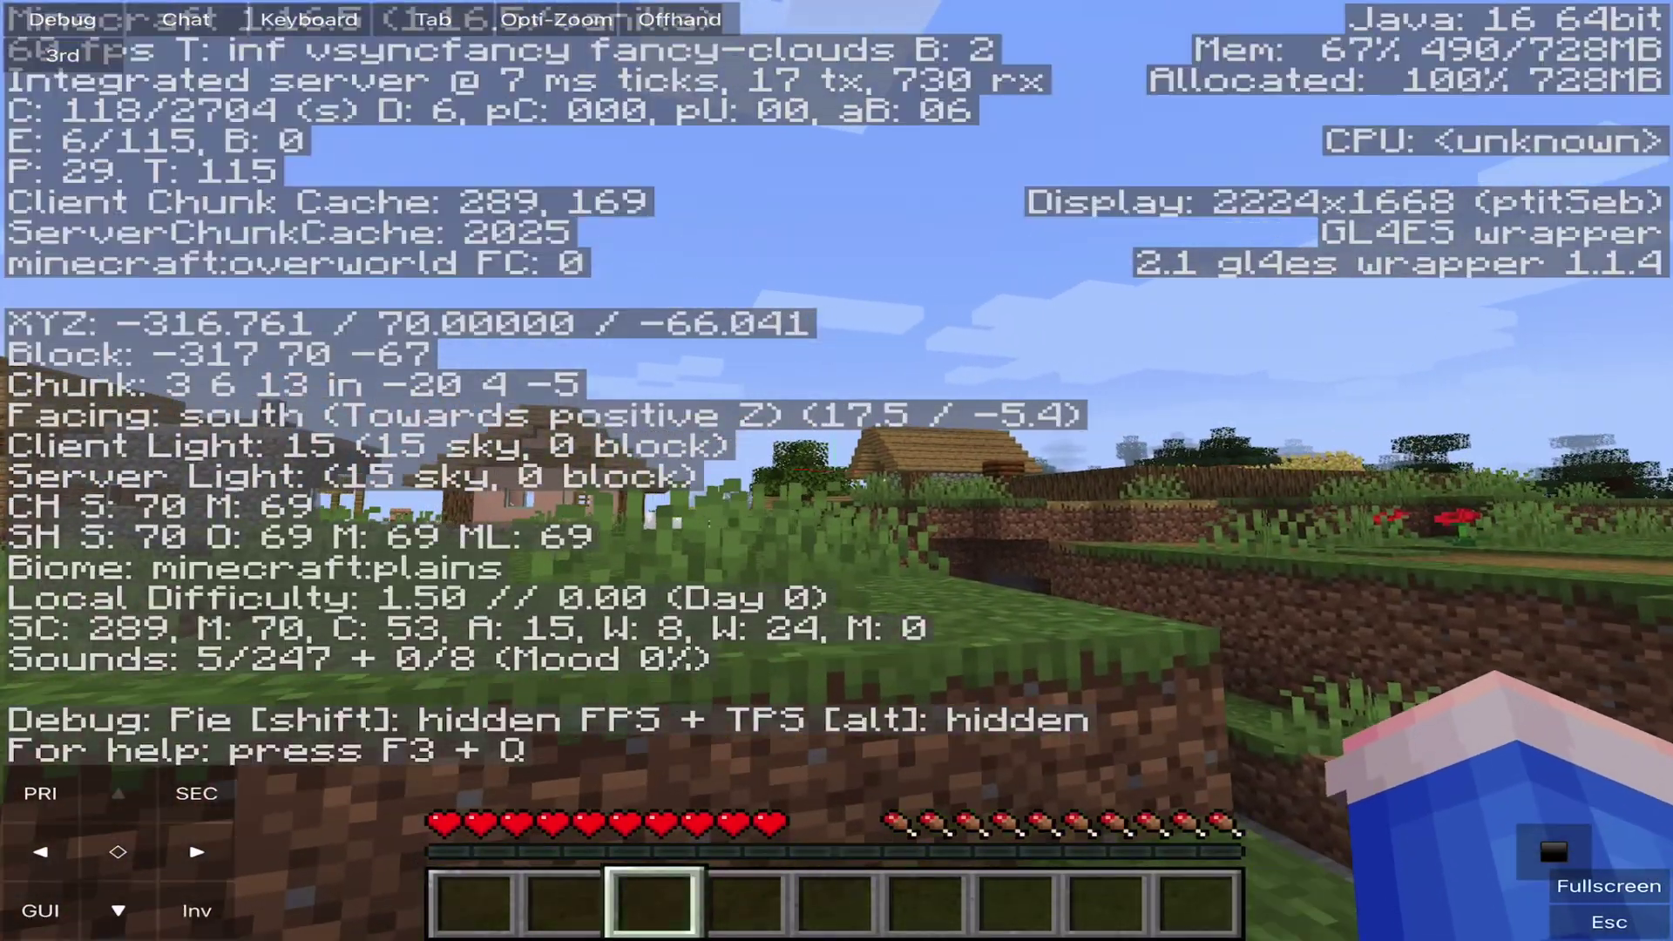
key("w")
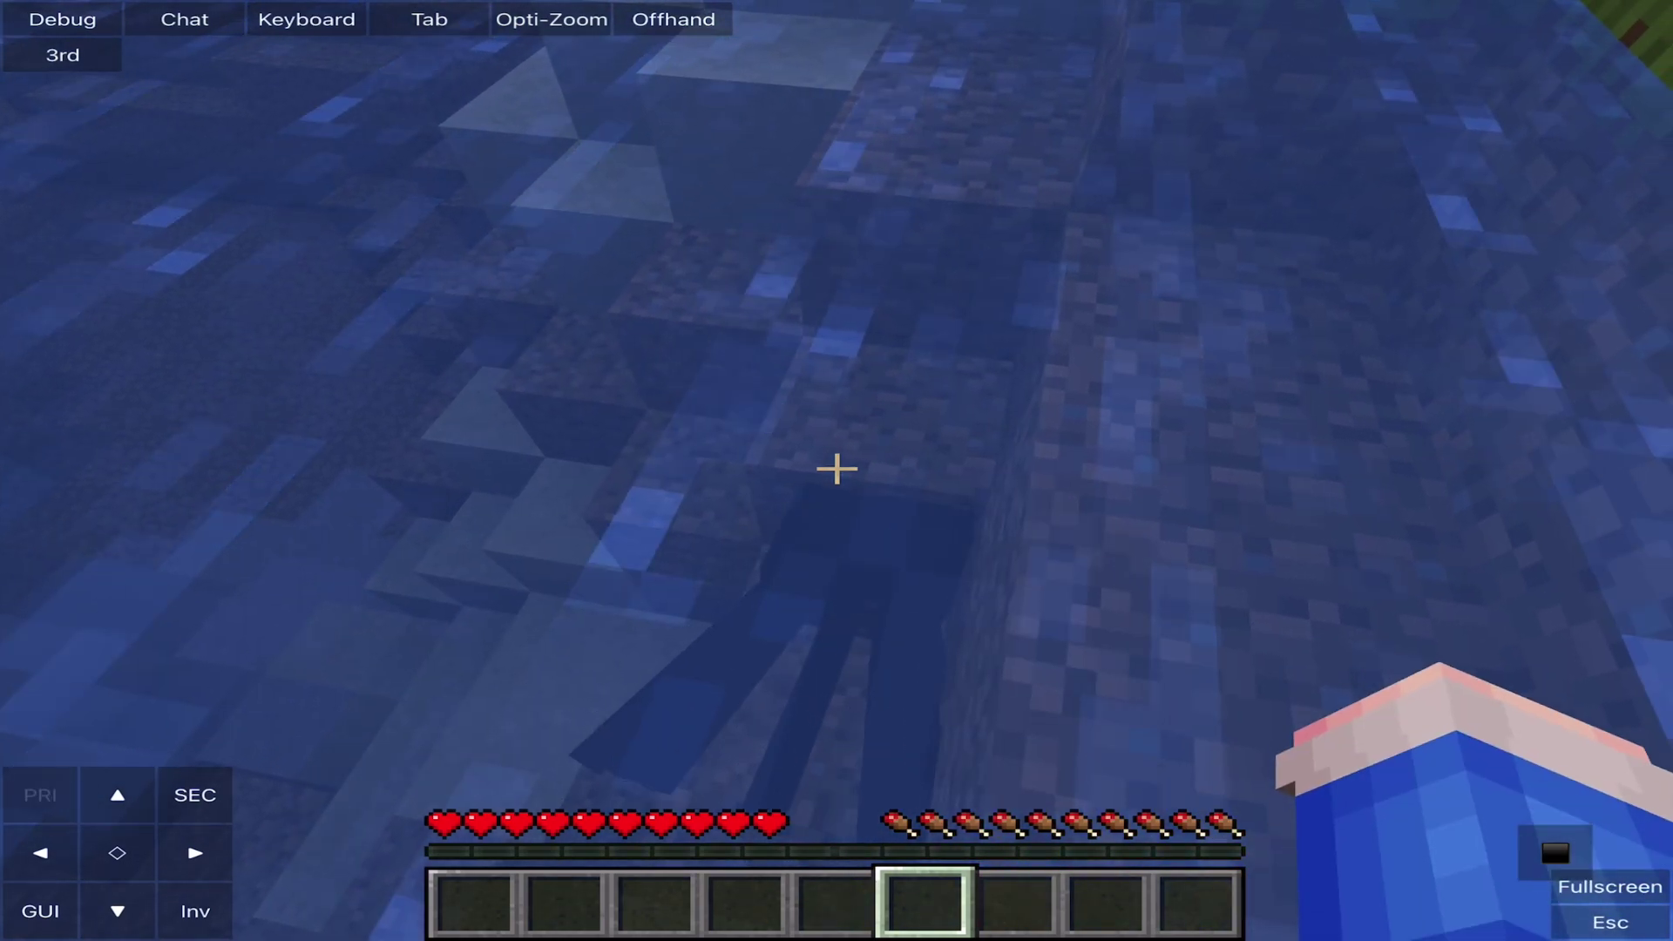
key("w")
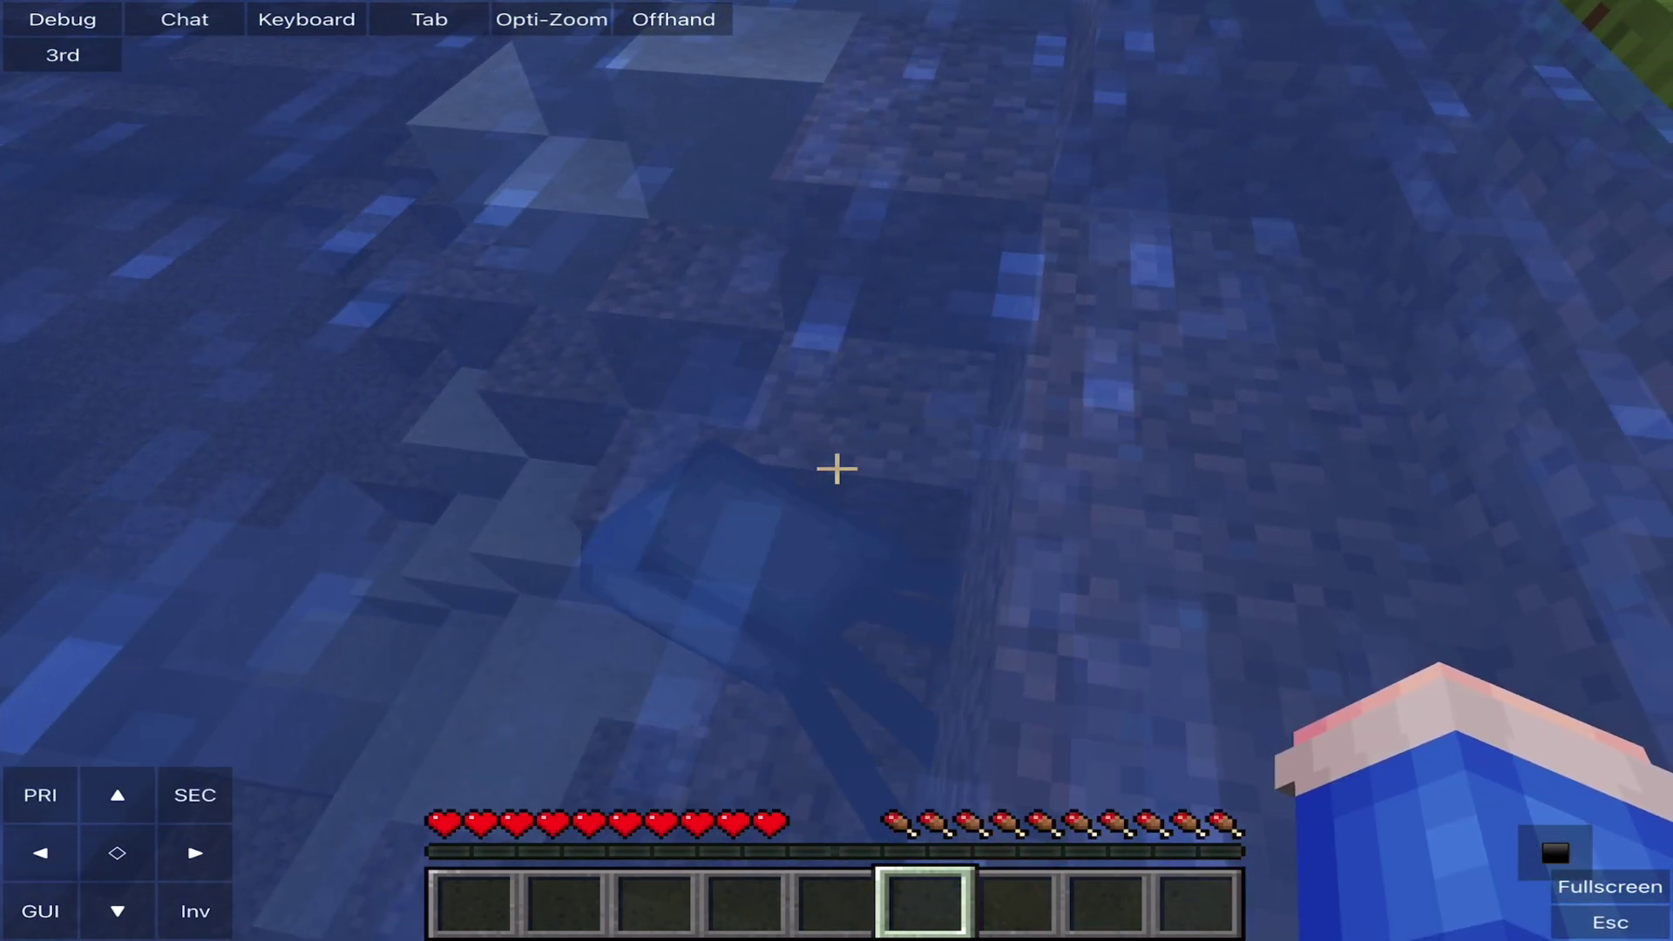
key("w")
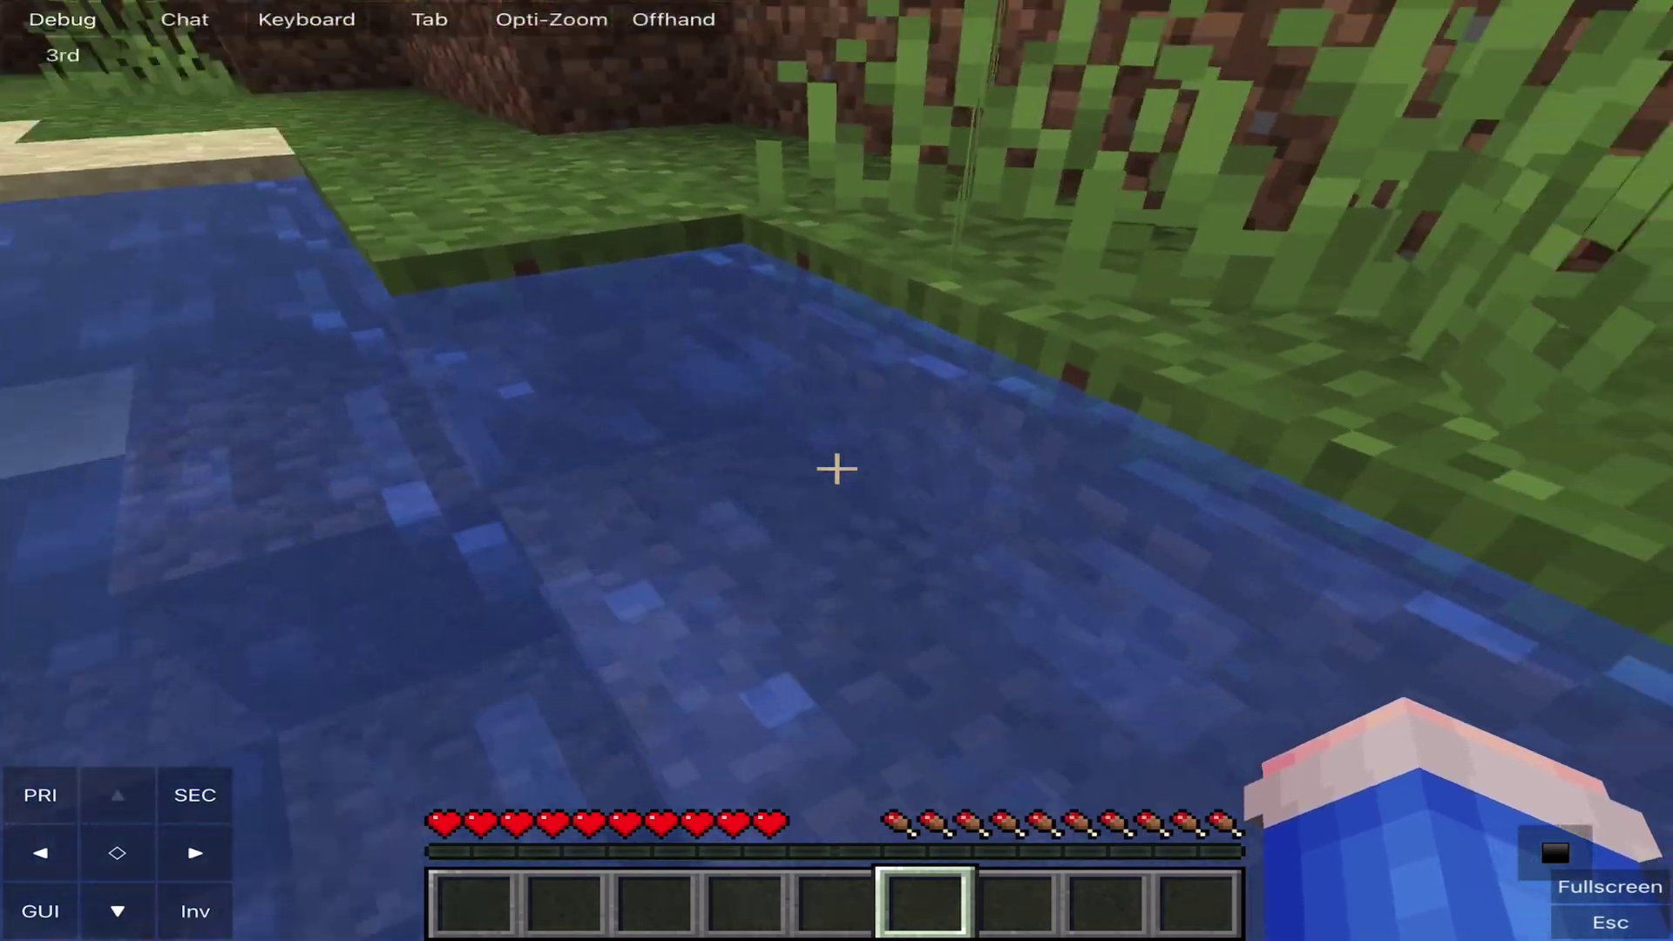
key("w")
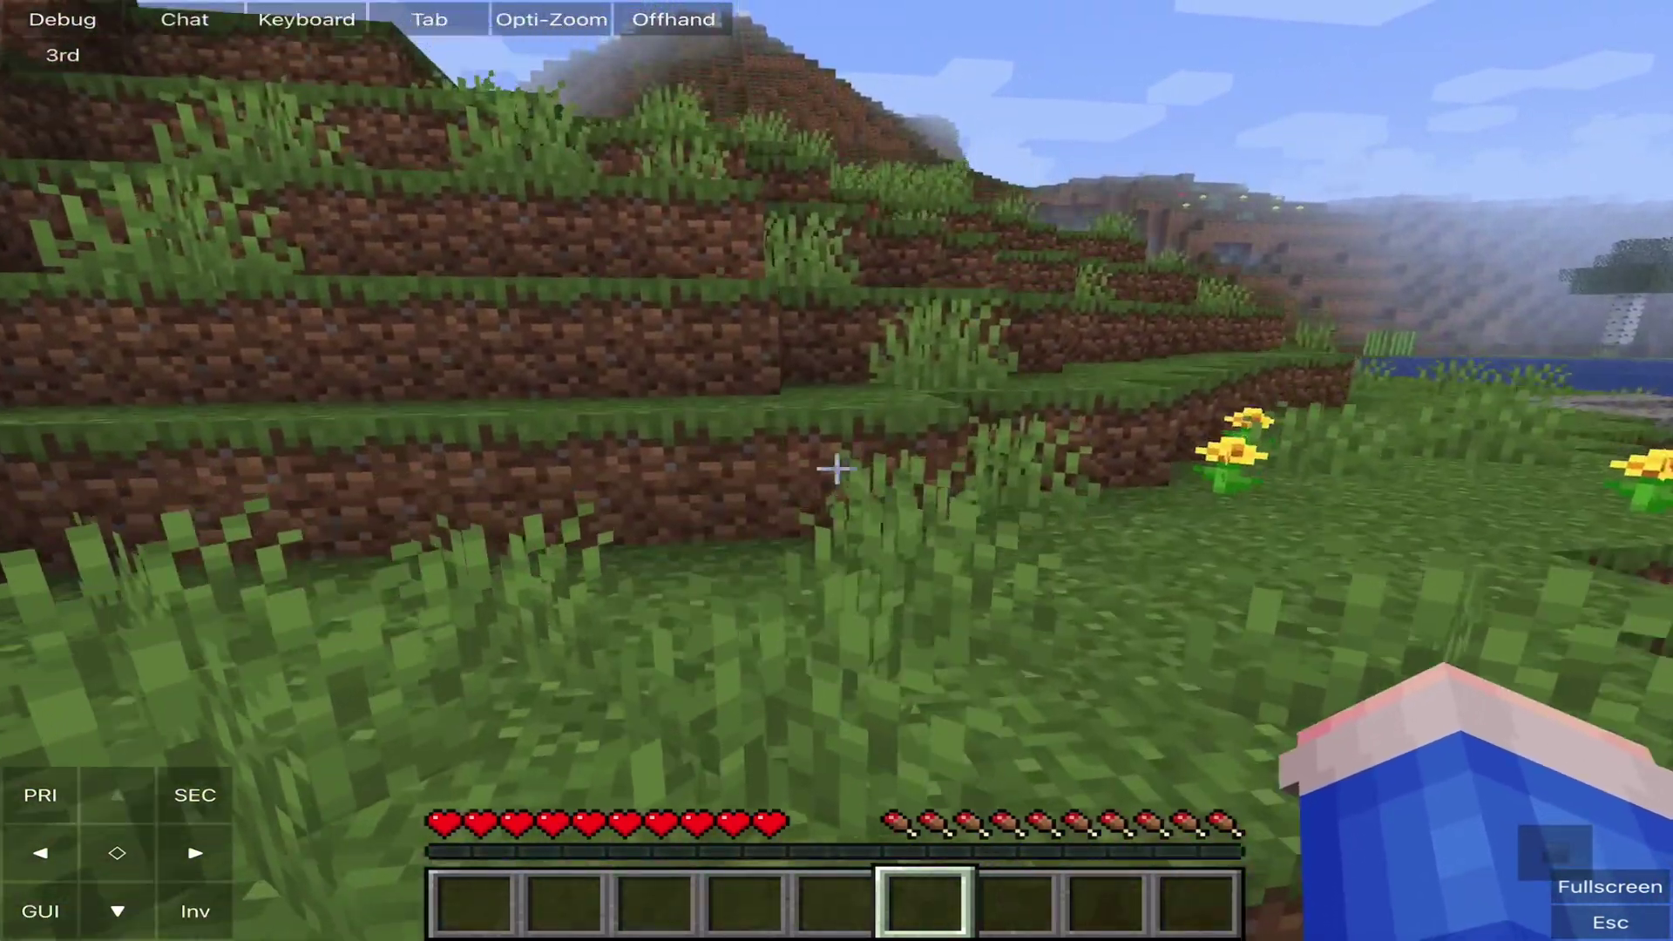
scroll(837, 470, "down", 3)
scroll(837, 471, "up", 5)
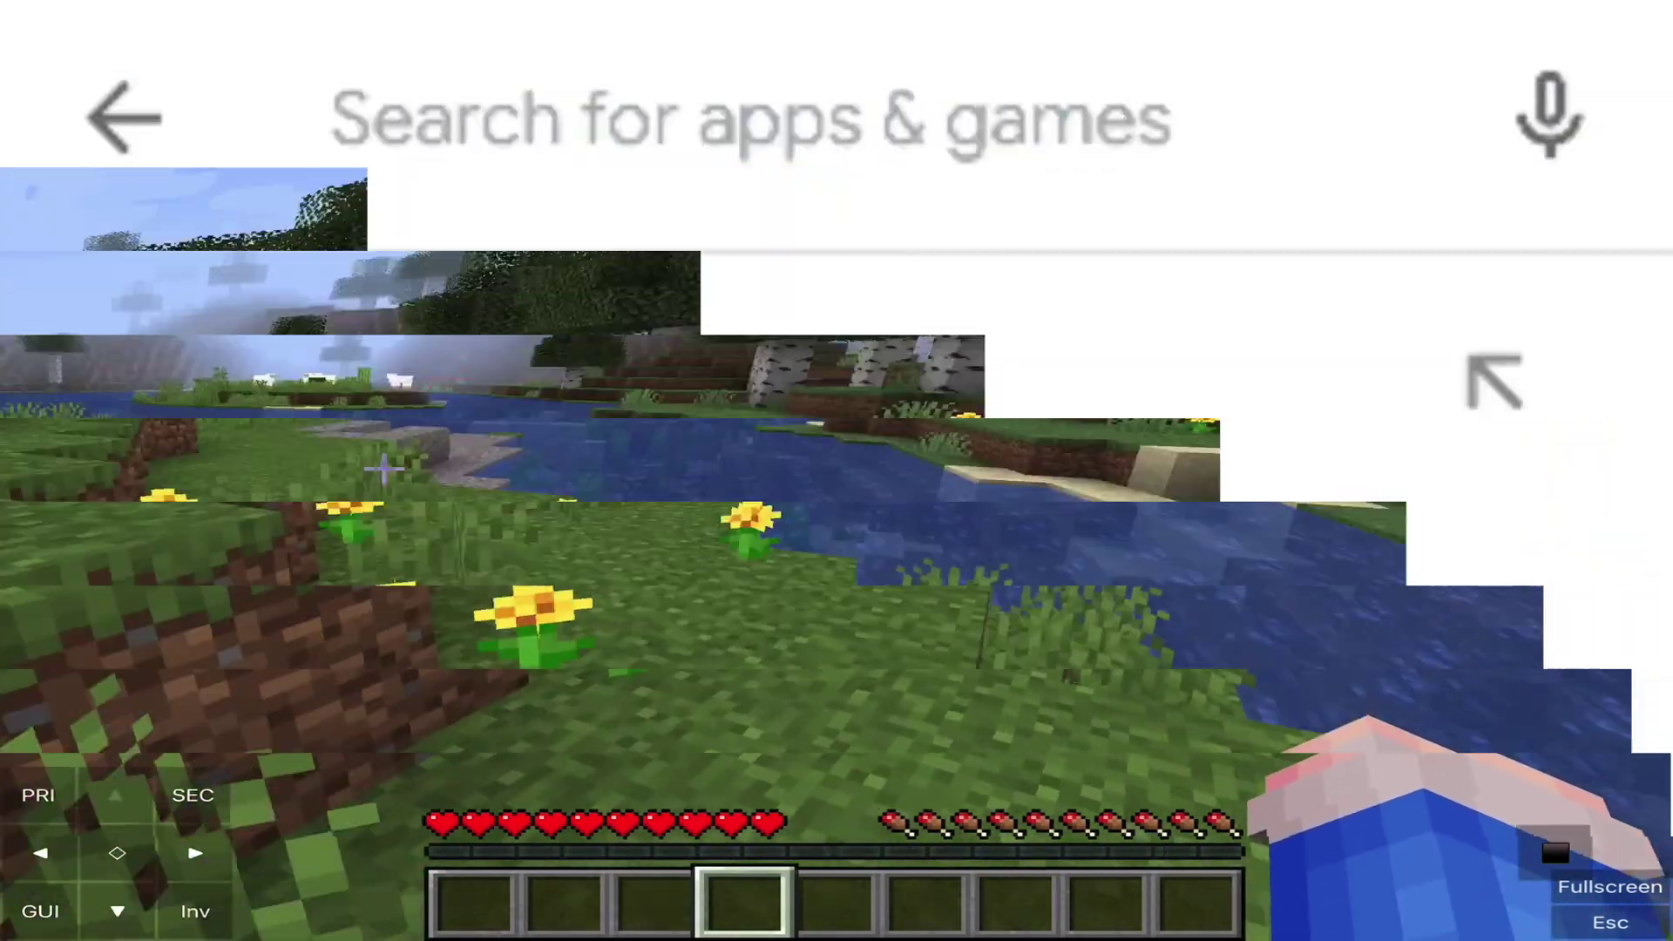
Search the Play Store for 'pojavlauncher' and open the PojavLauncher app's details page
type("pojavlauncher")
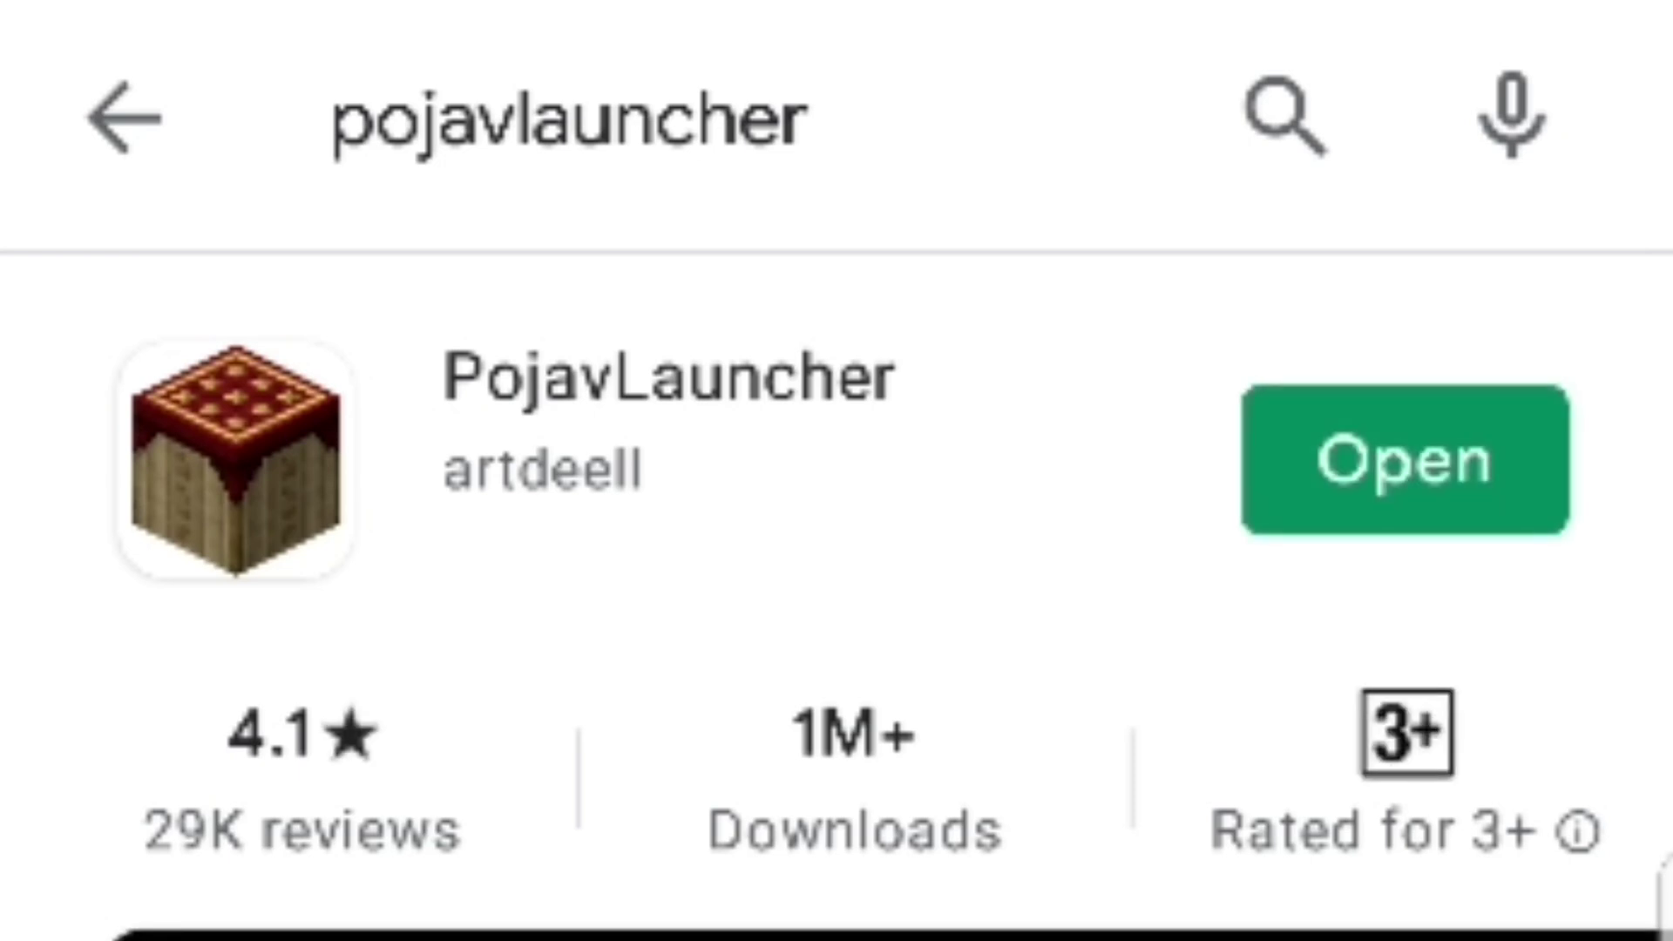
left_click(669, 410)
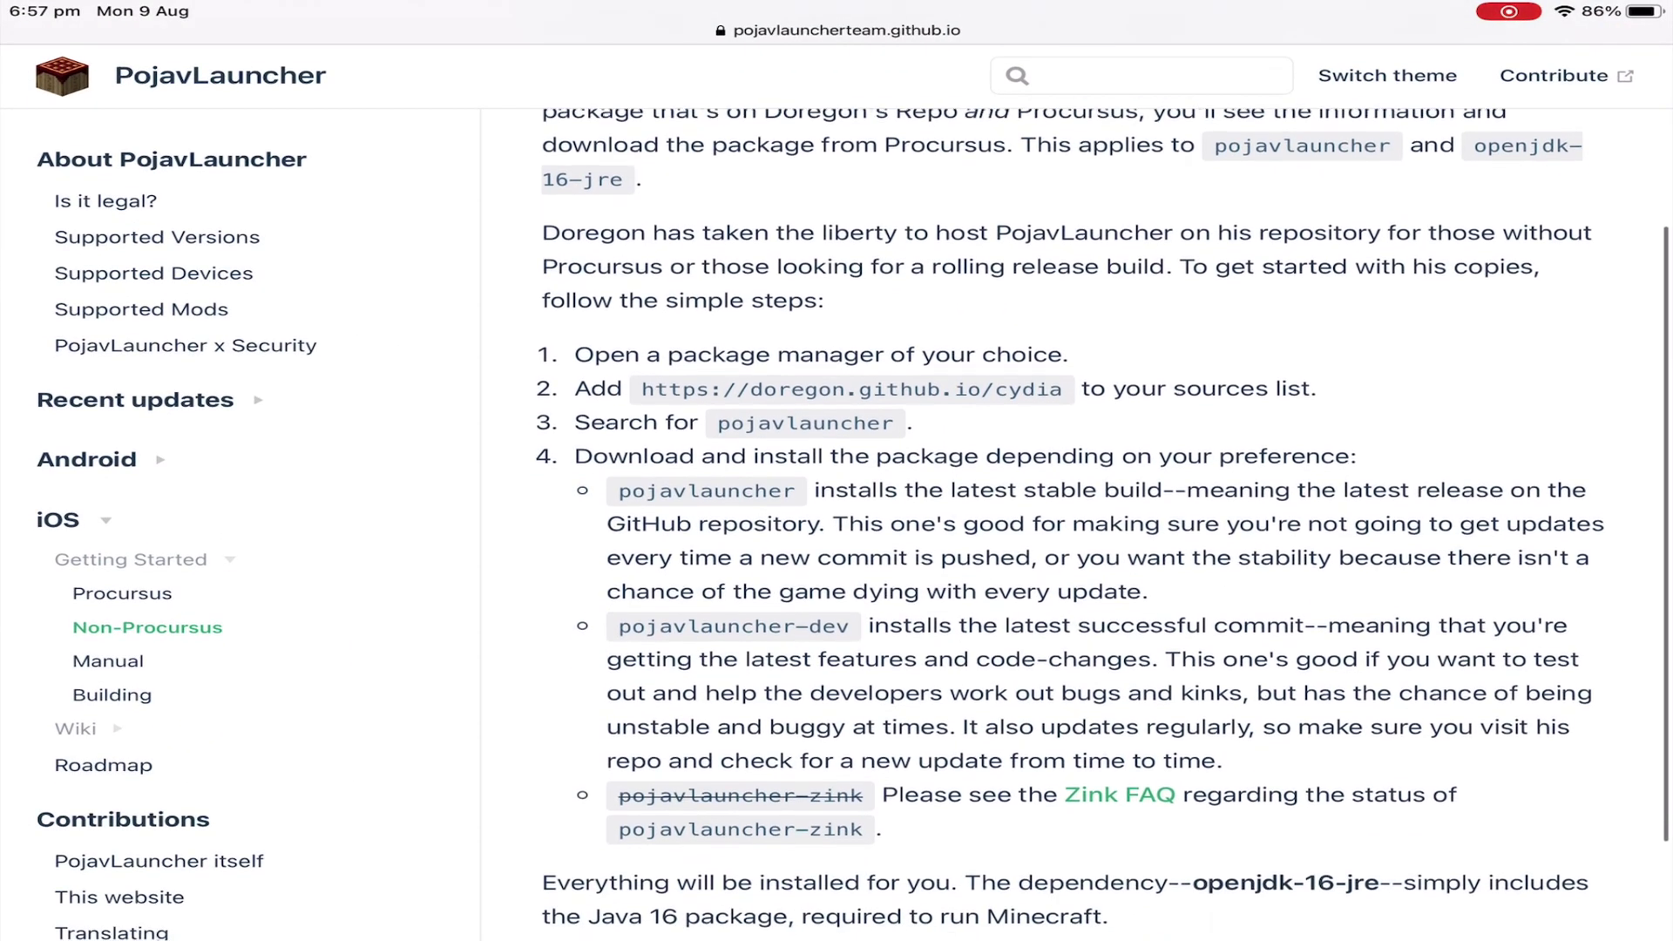
scroll(1072, 523, "down", 3)
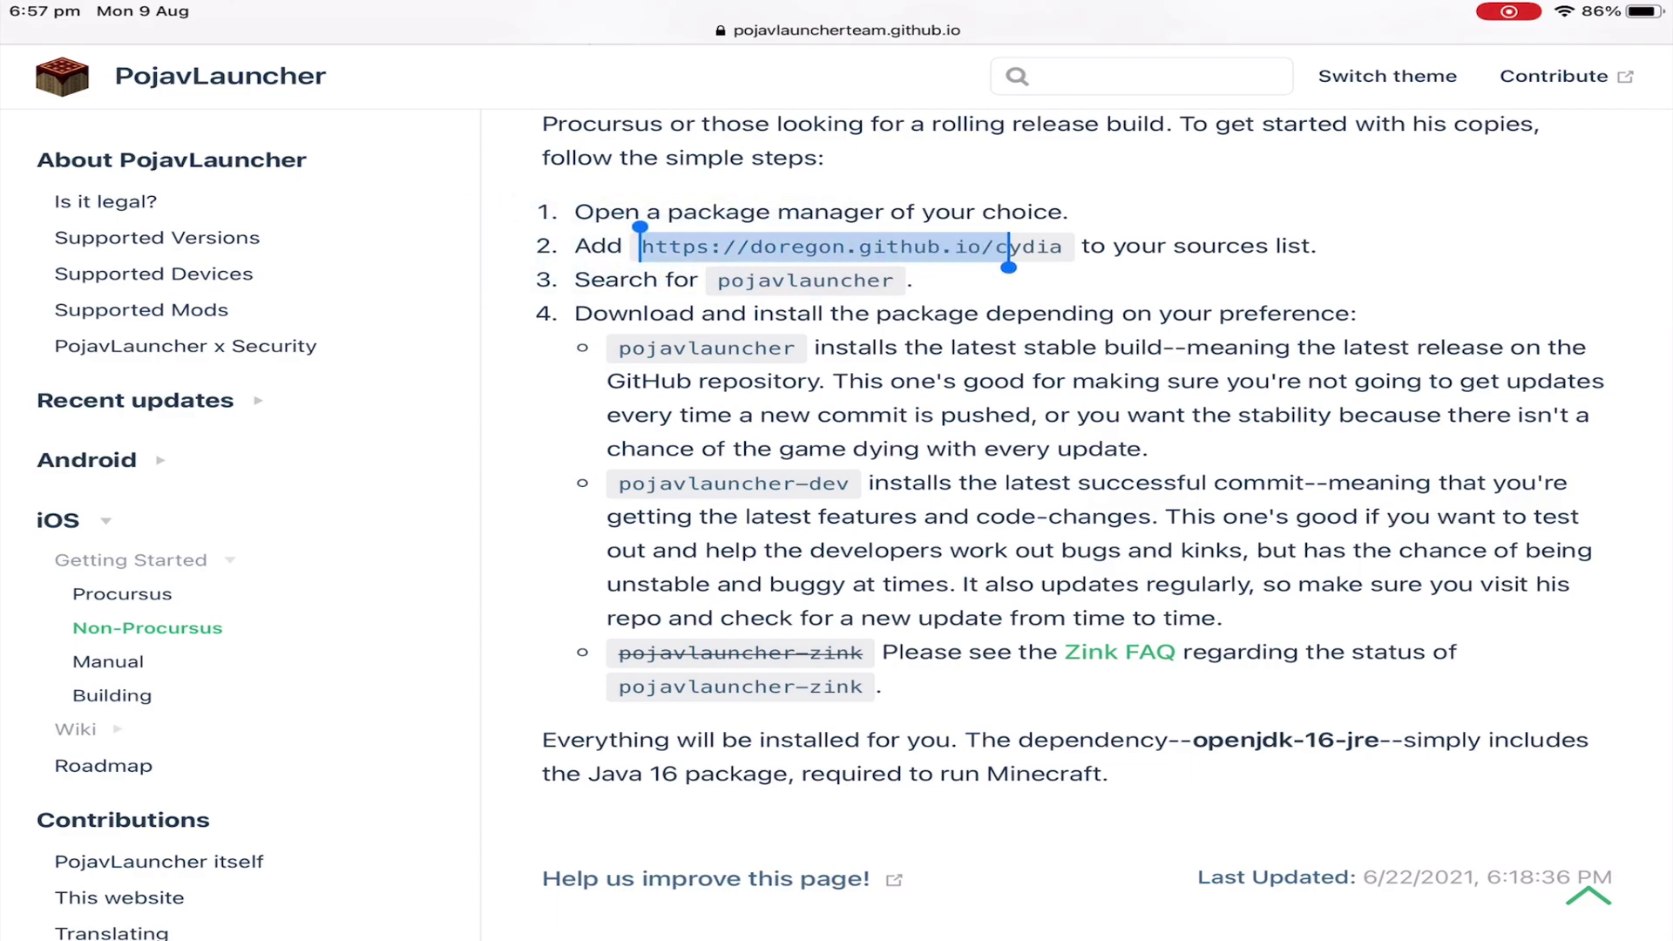
left_click_drag(1050, 268, 1063, 267)
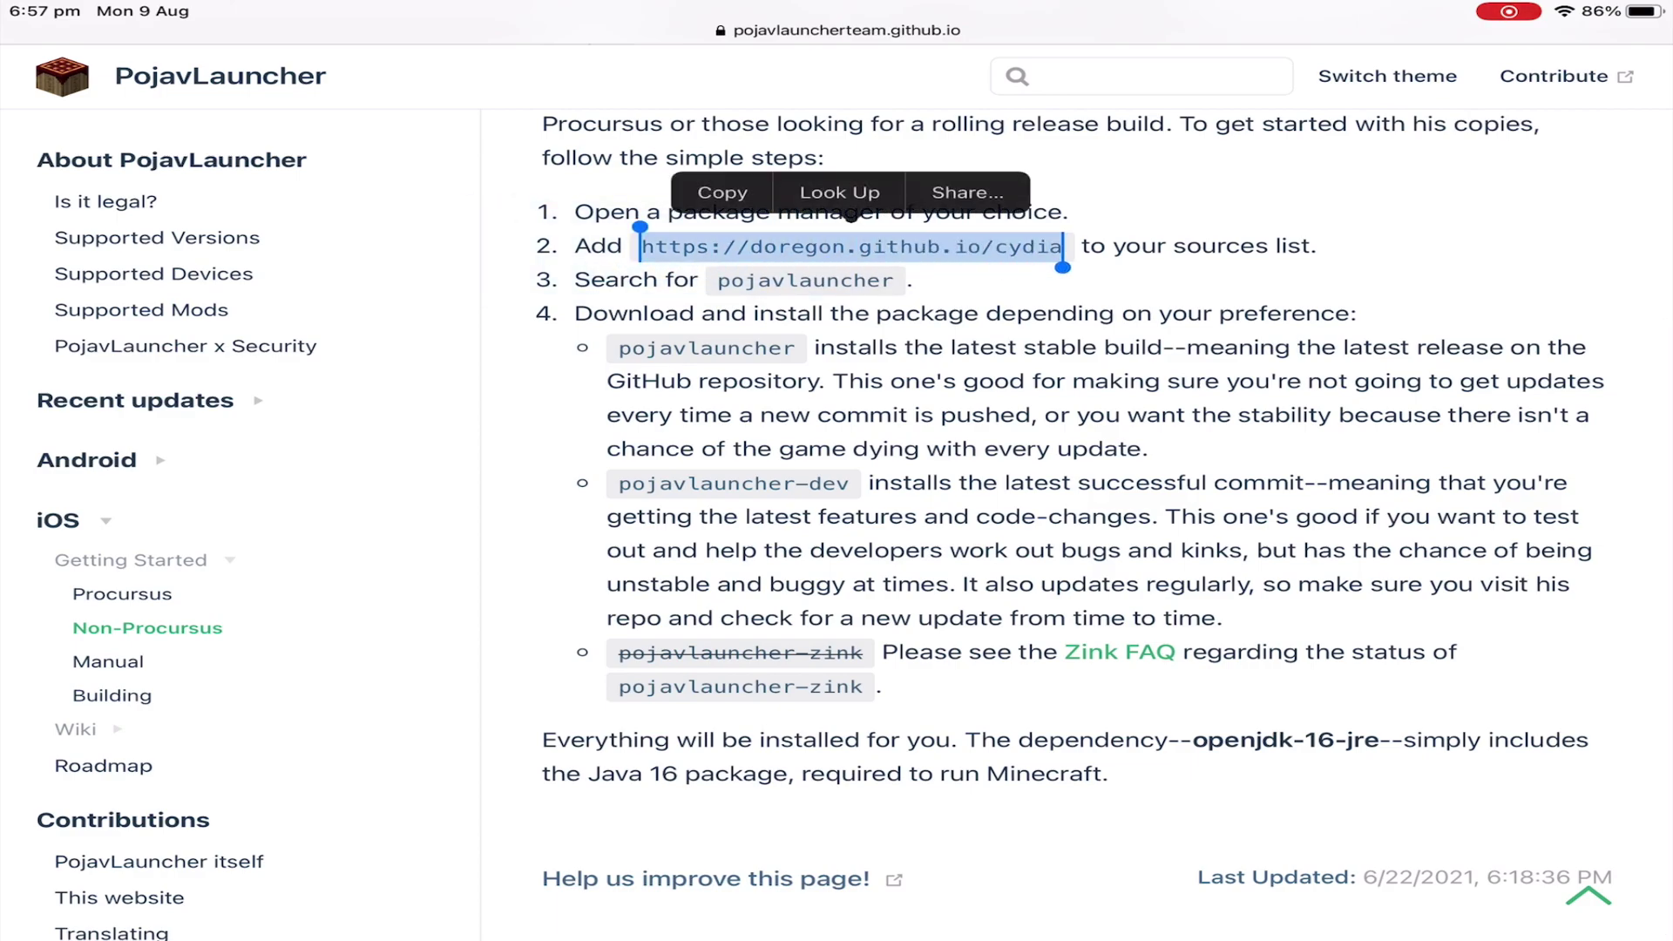
left_click(720, 191)
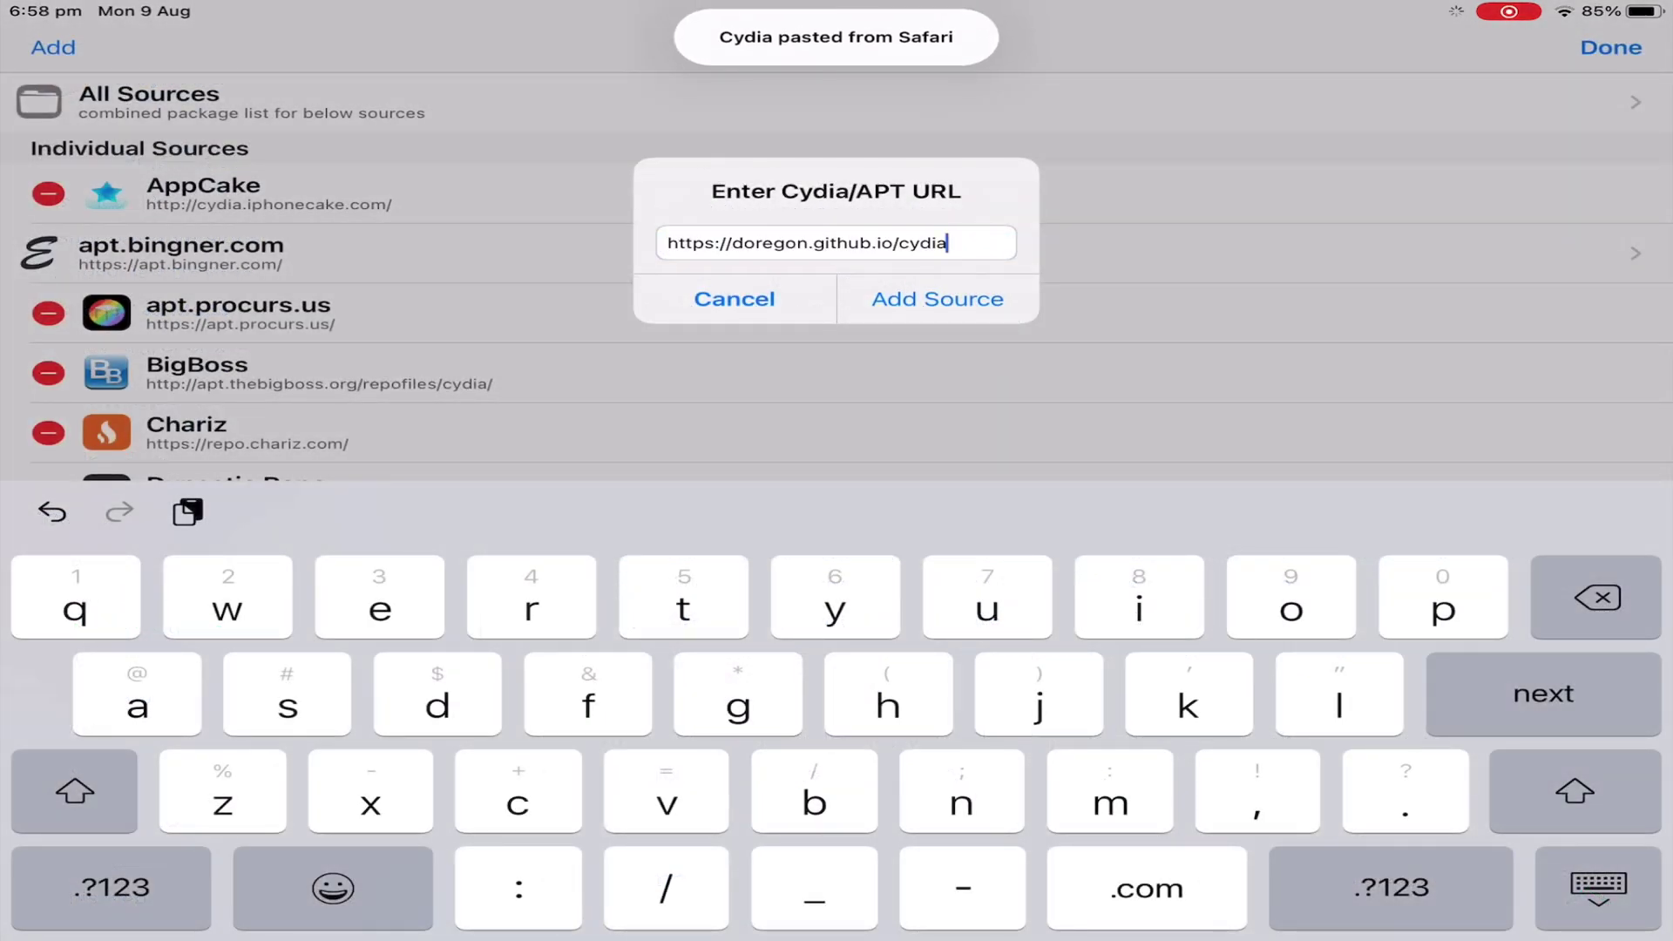
left_click(938, 299)
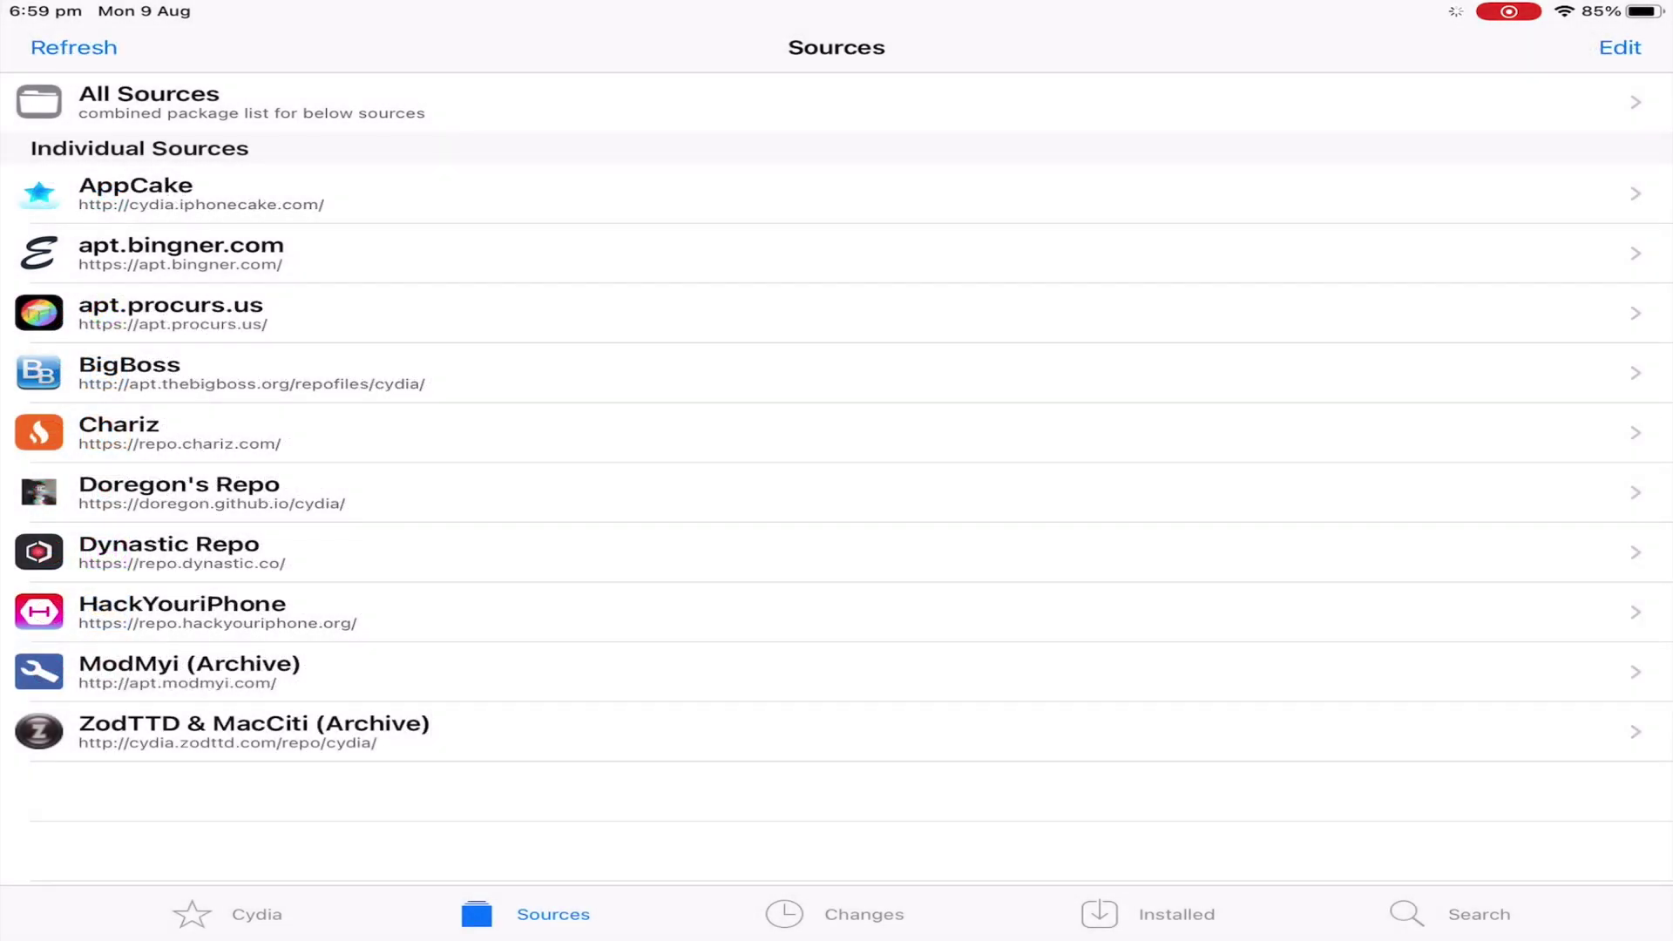
left_click(211, 493)
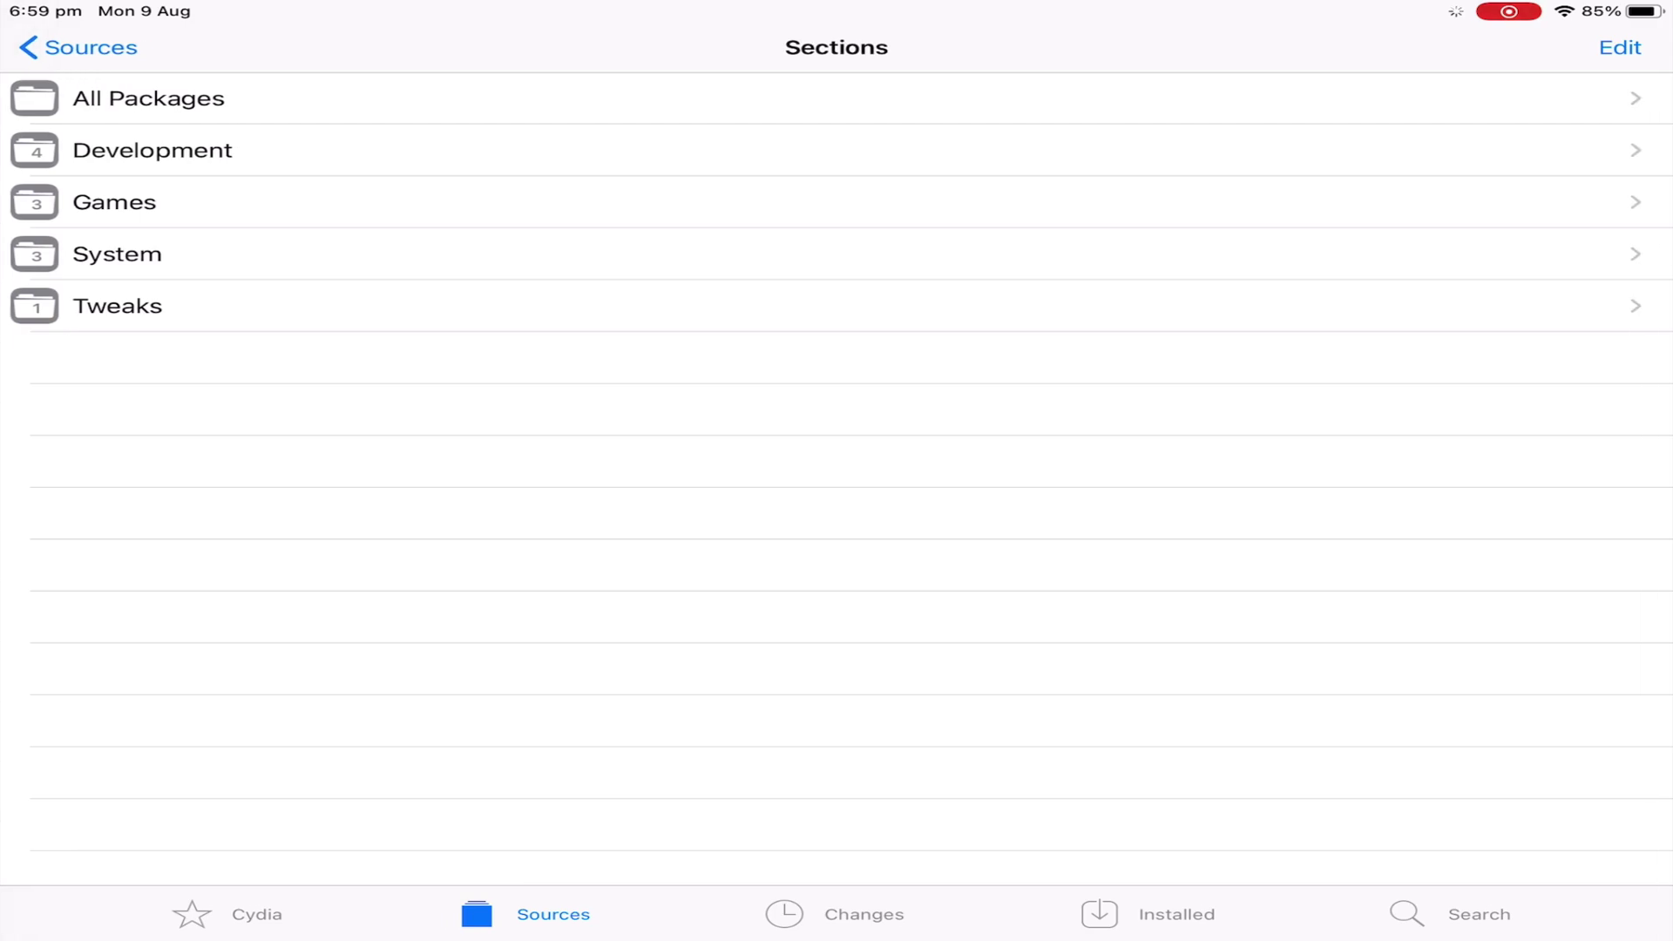
left_click(149, 98)
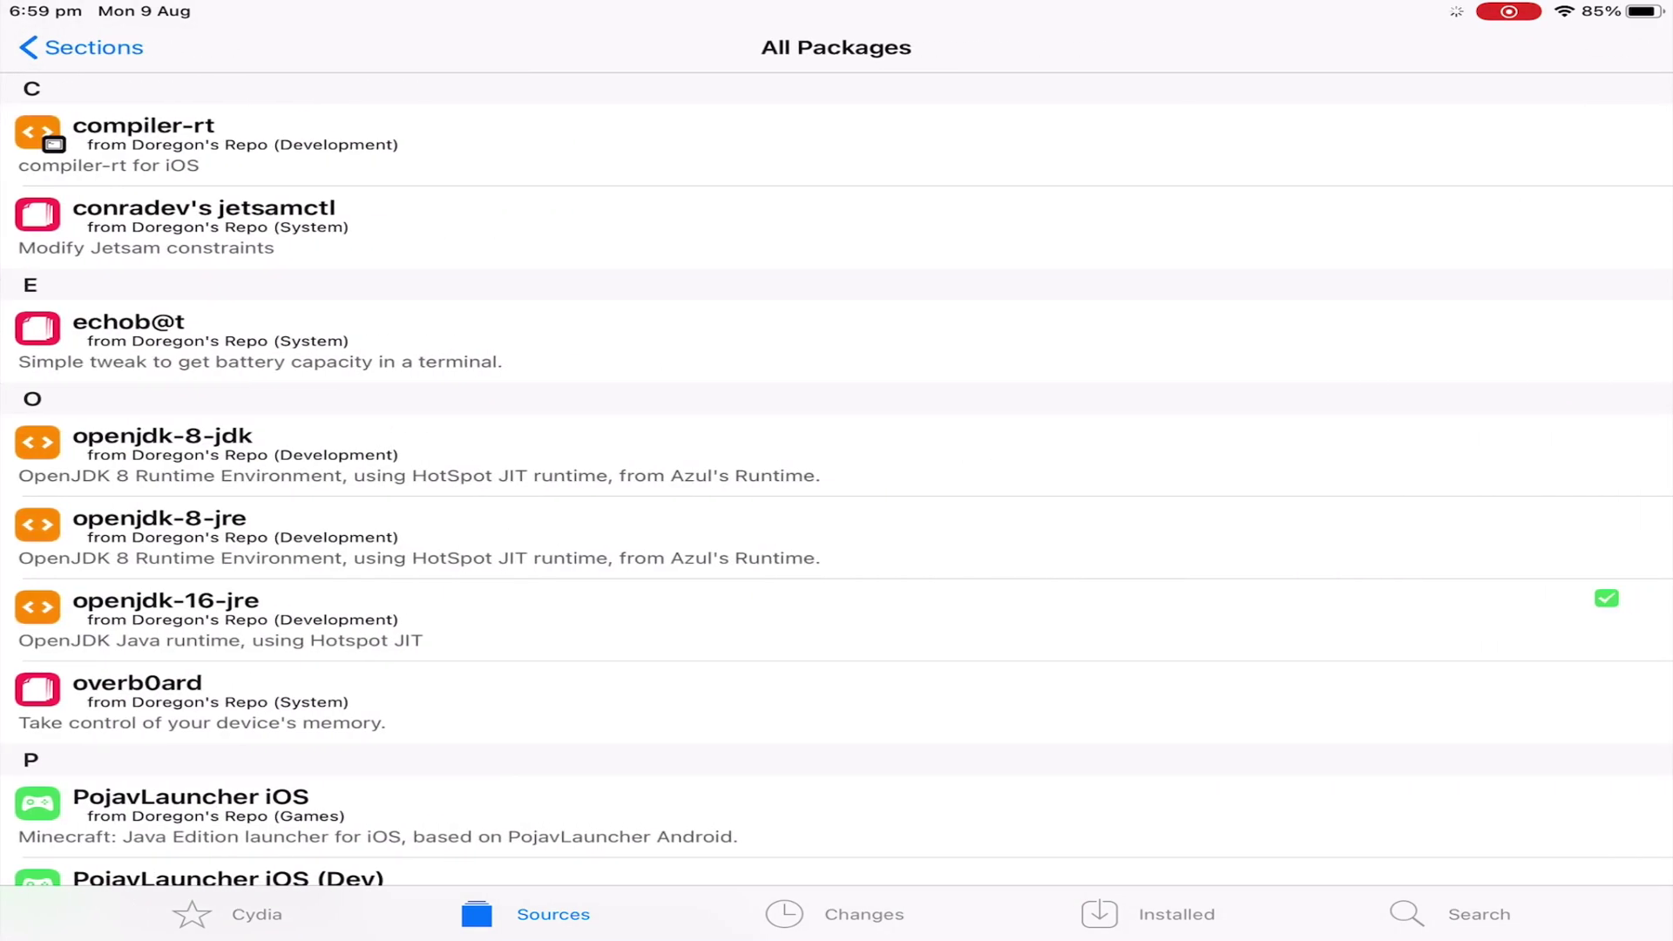
scroll(837, 480, "down", 3)
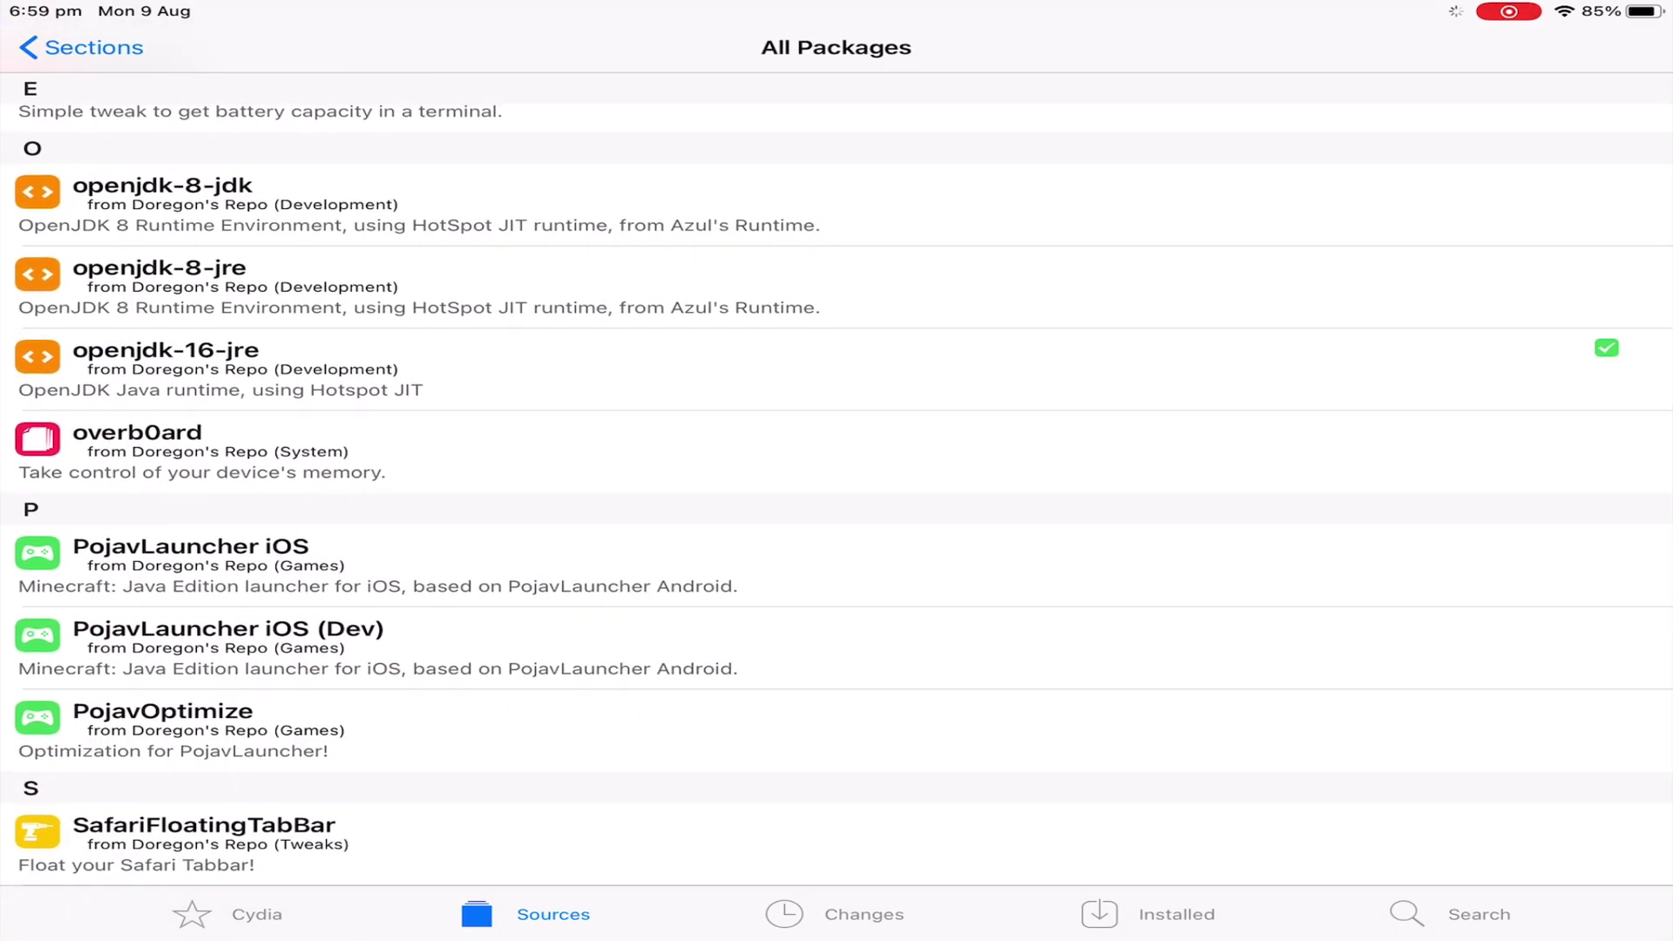
Install the PojavLauncher iOS package via Modify > Install and confirm it
left_click(348, 566)
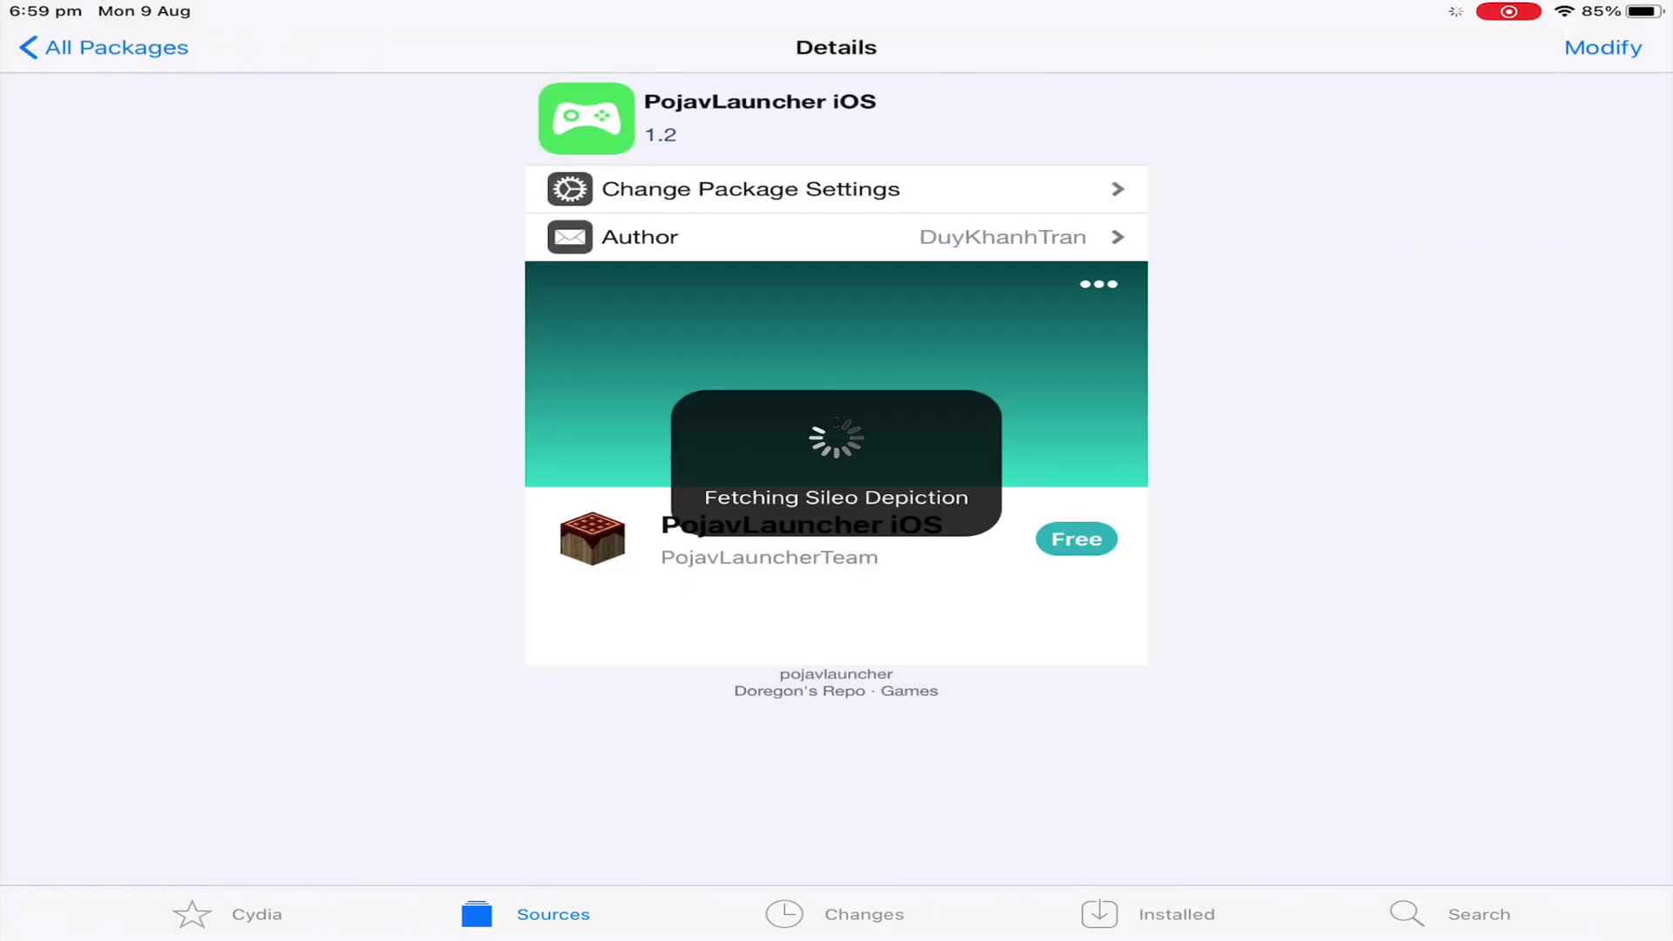
left_click(1604, 48)
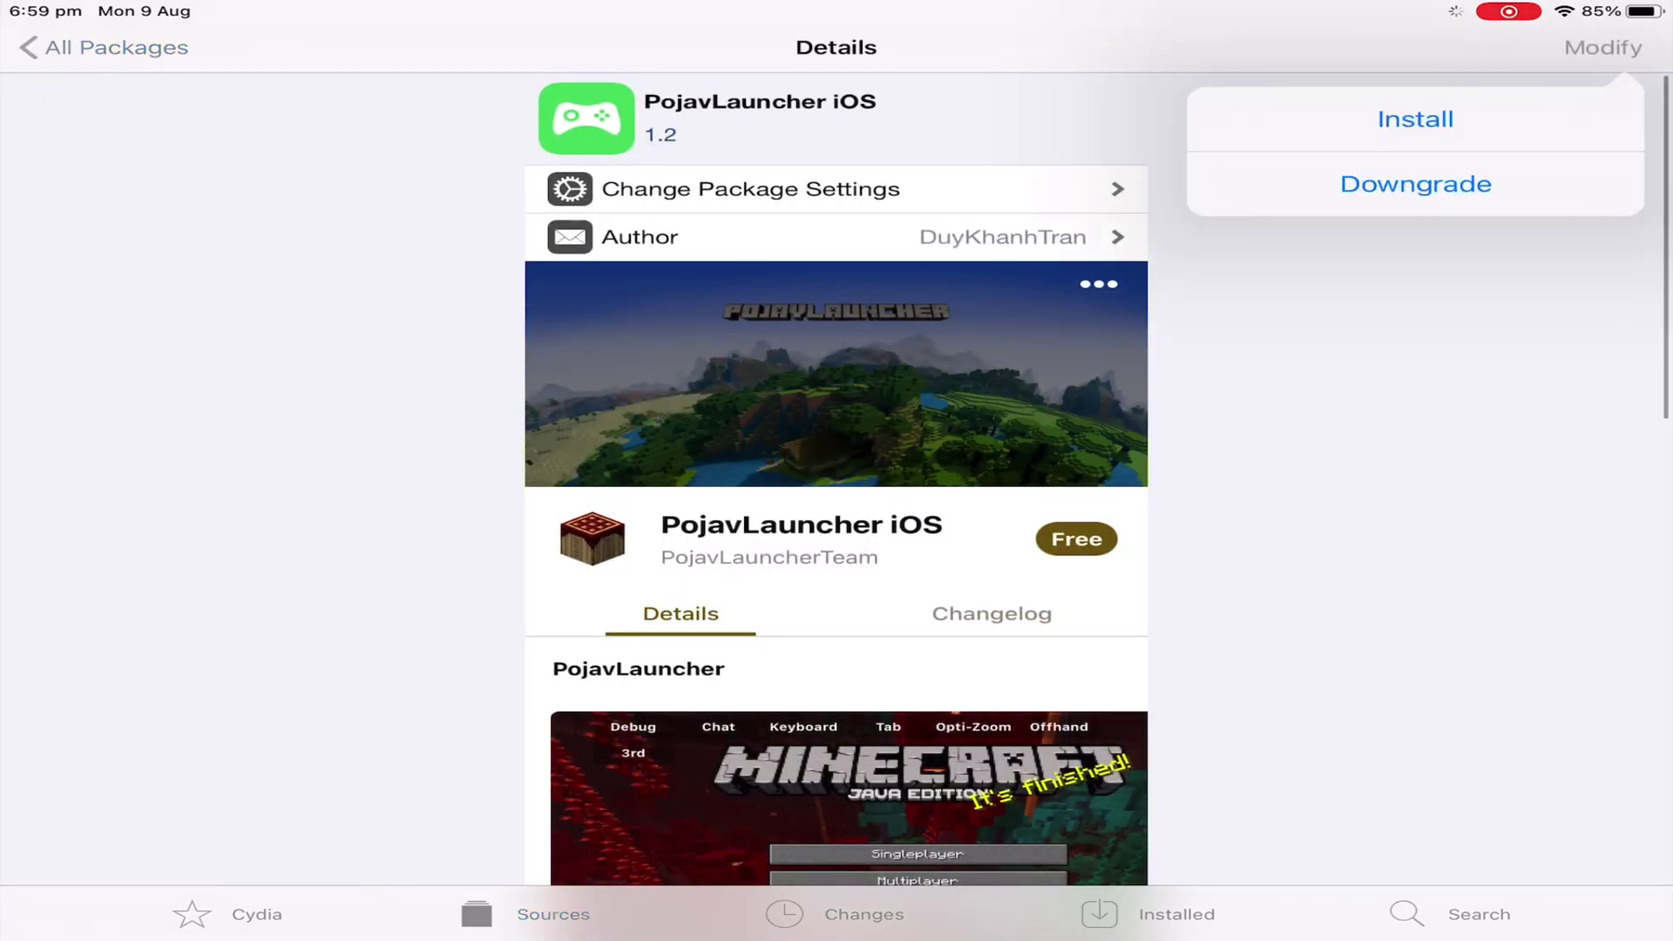
left_click(1416, 118)
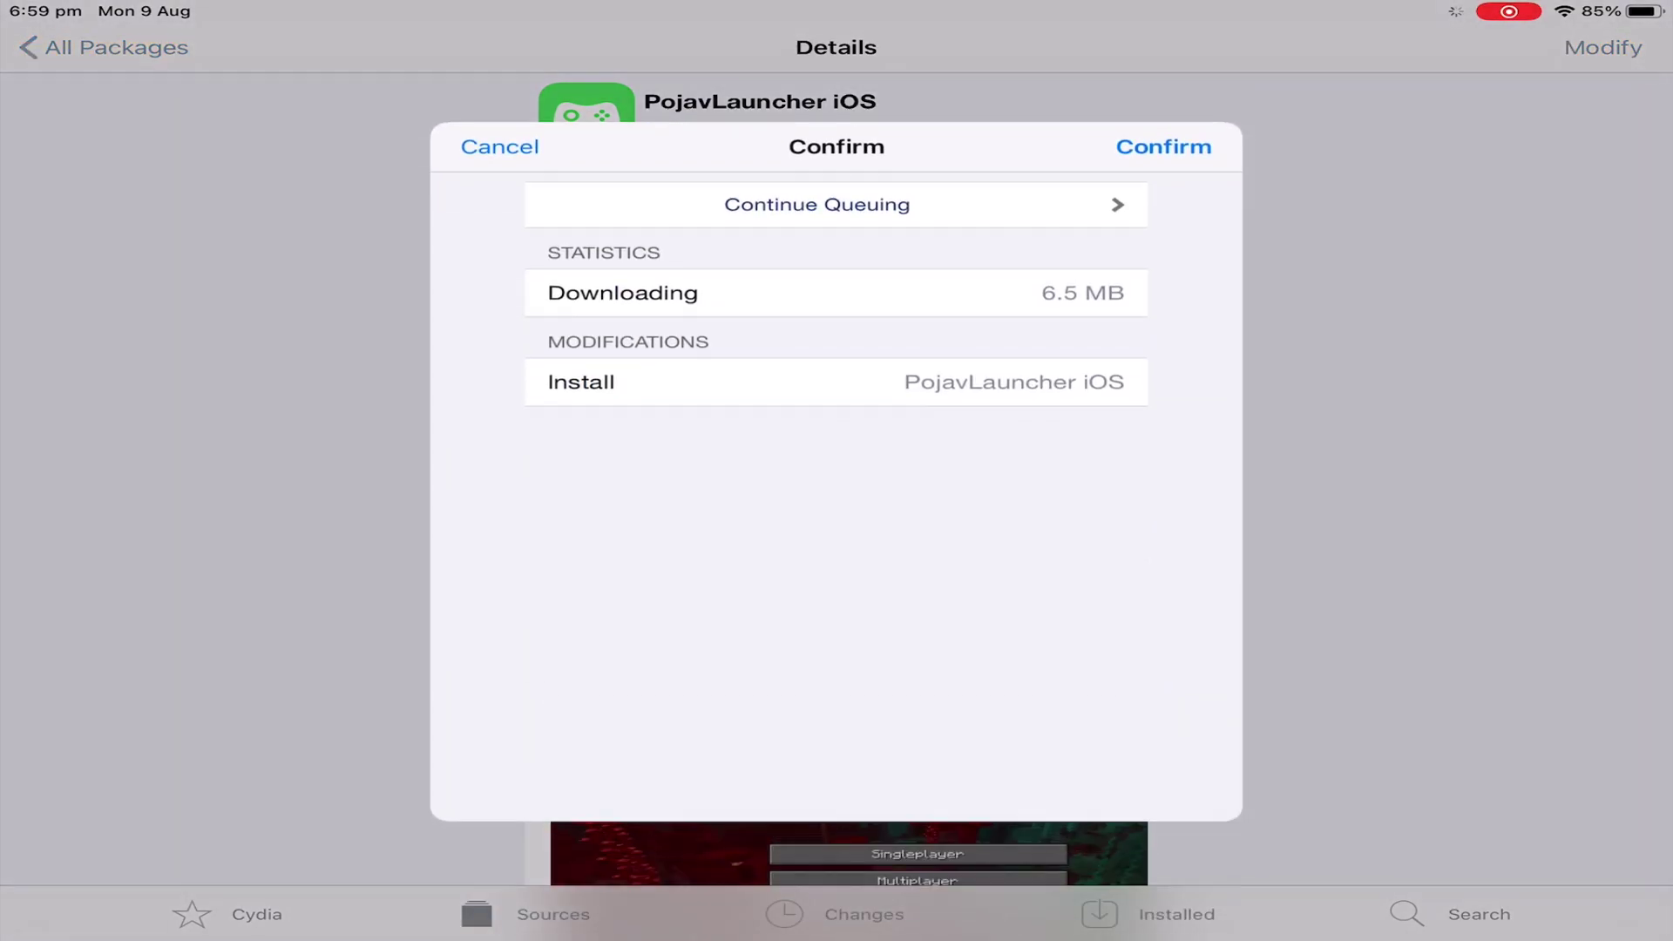
left_click(1164, 145)
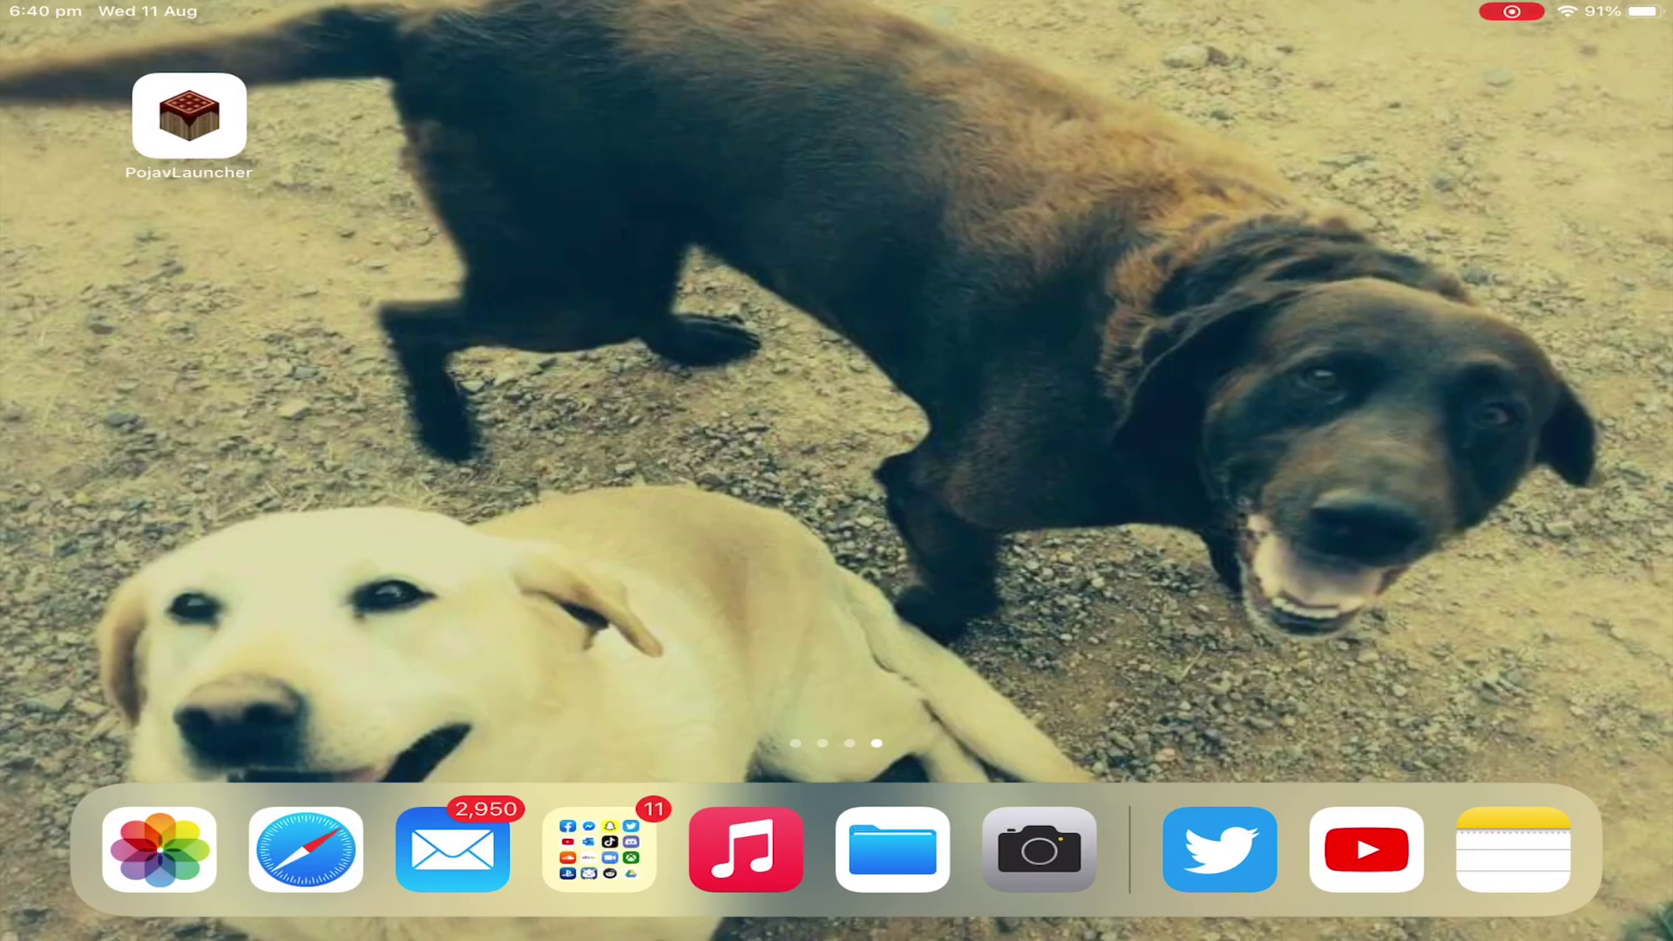
Launch PojavLauncher from the iPad home screen into the CubeCraft lobby
left_click(189, 116)
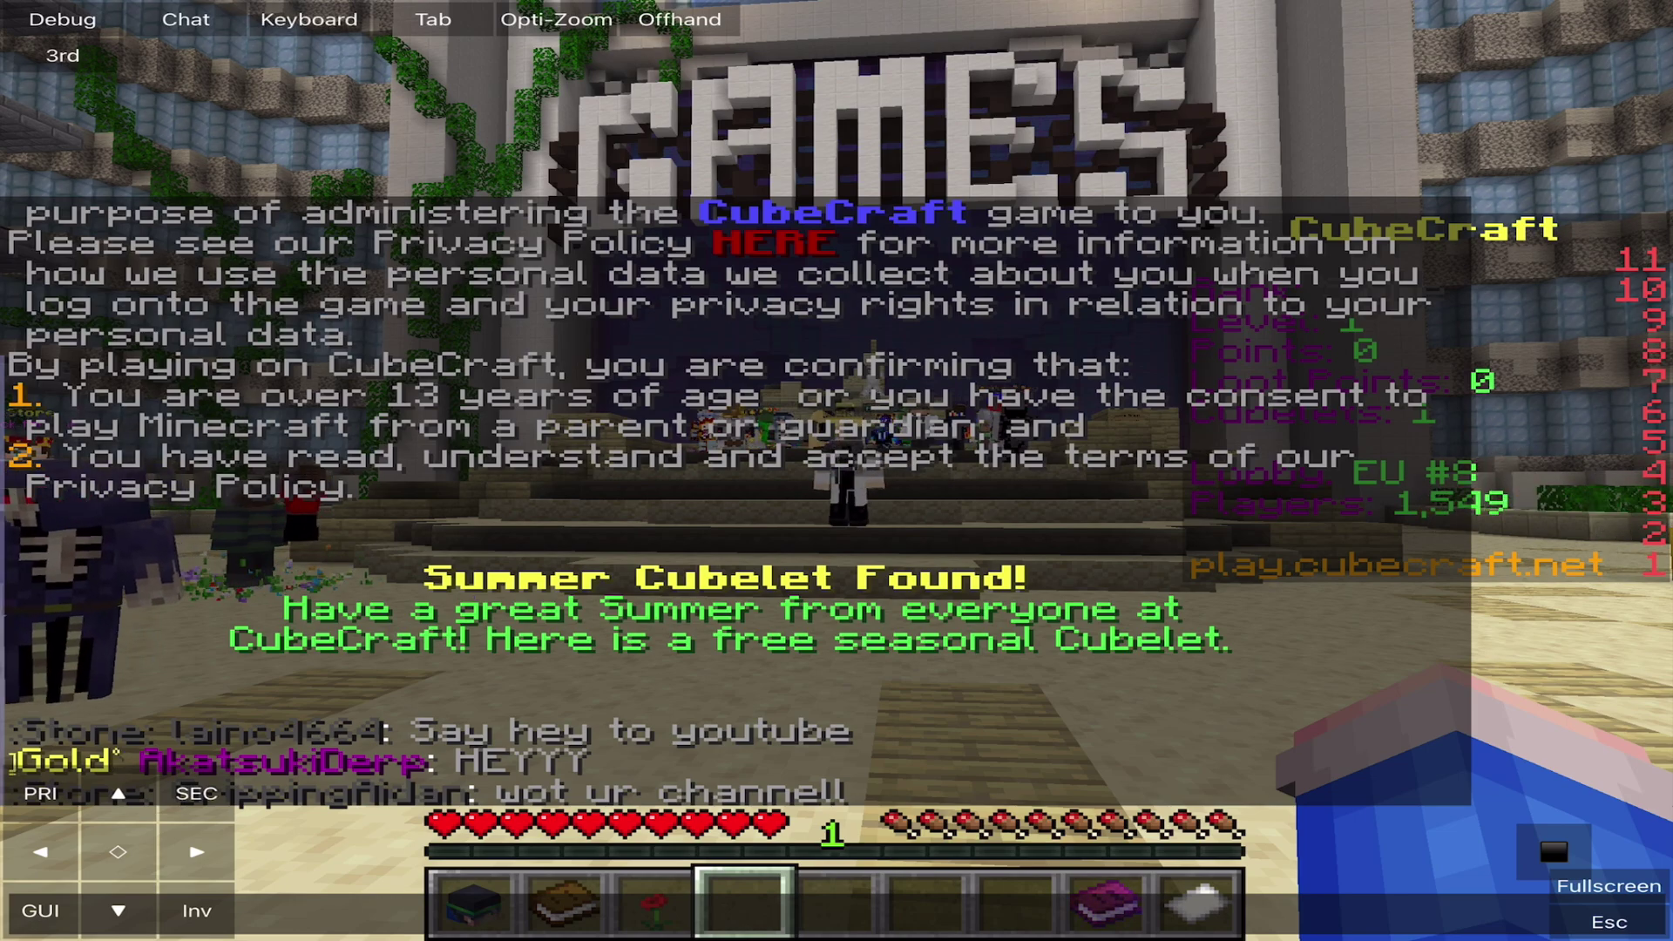
Type and send a message in the CubeCraft lobby chat, then turn toward the game portals
left_click(186, 19)
type("LAZZAMCPE")
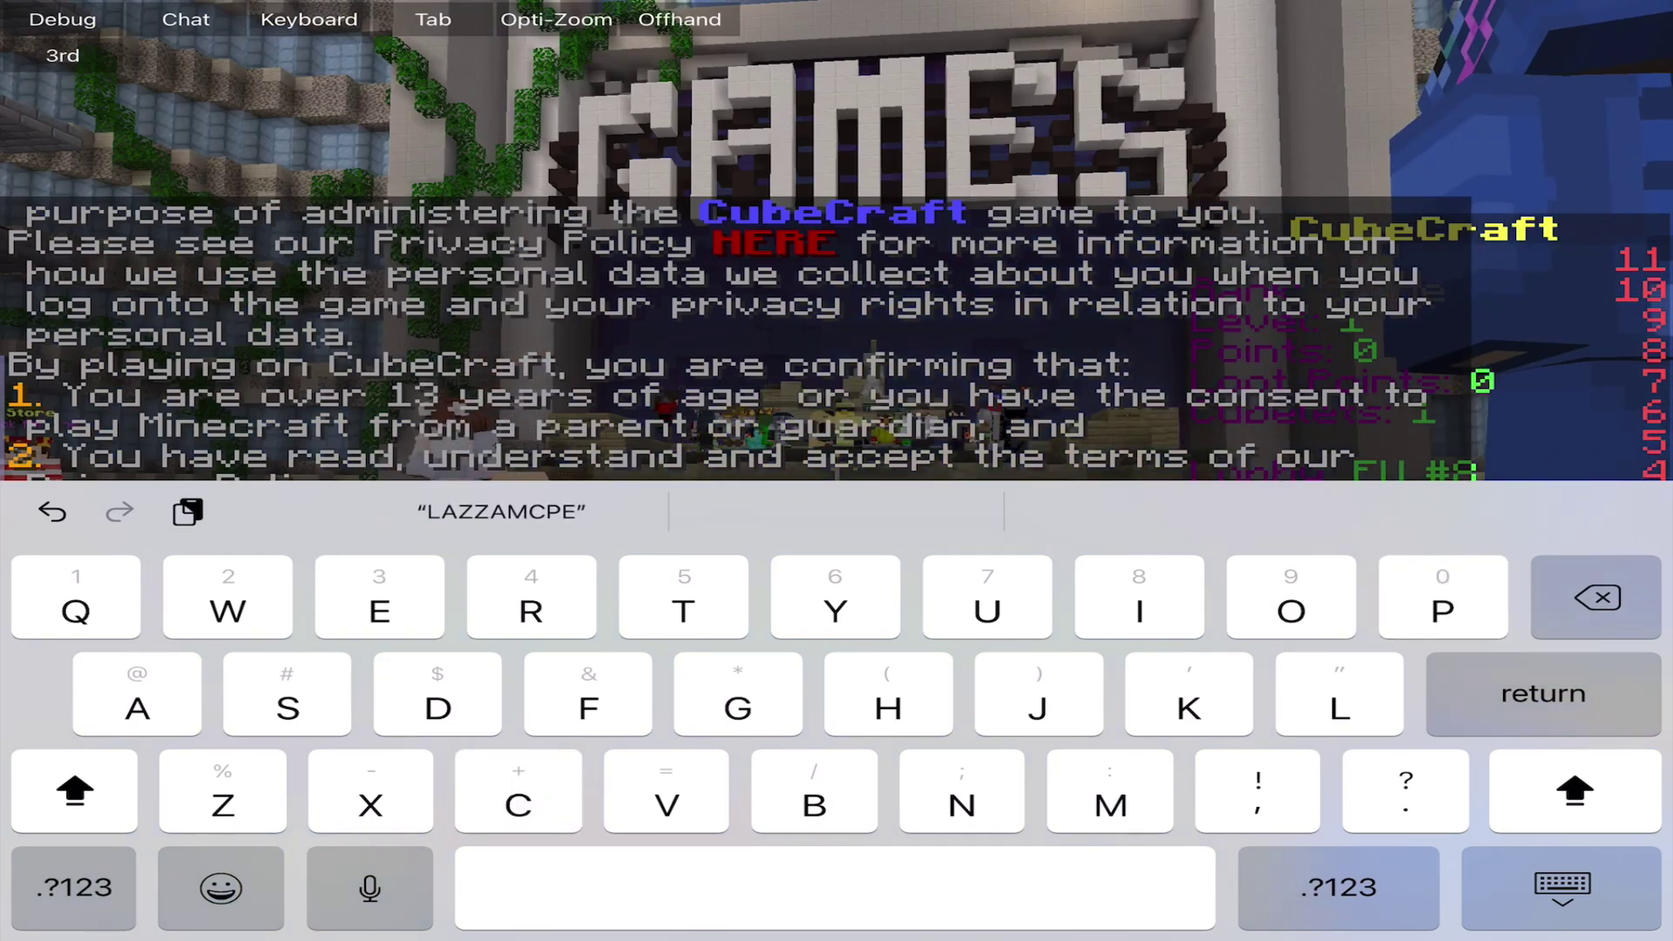
key("Return")
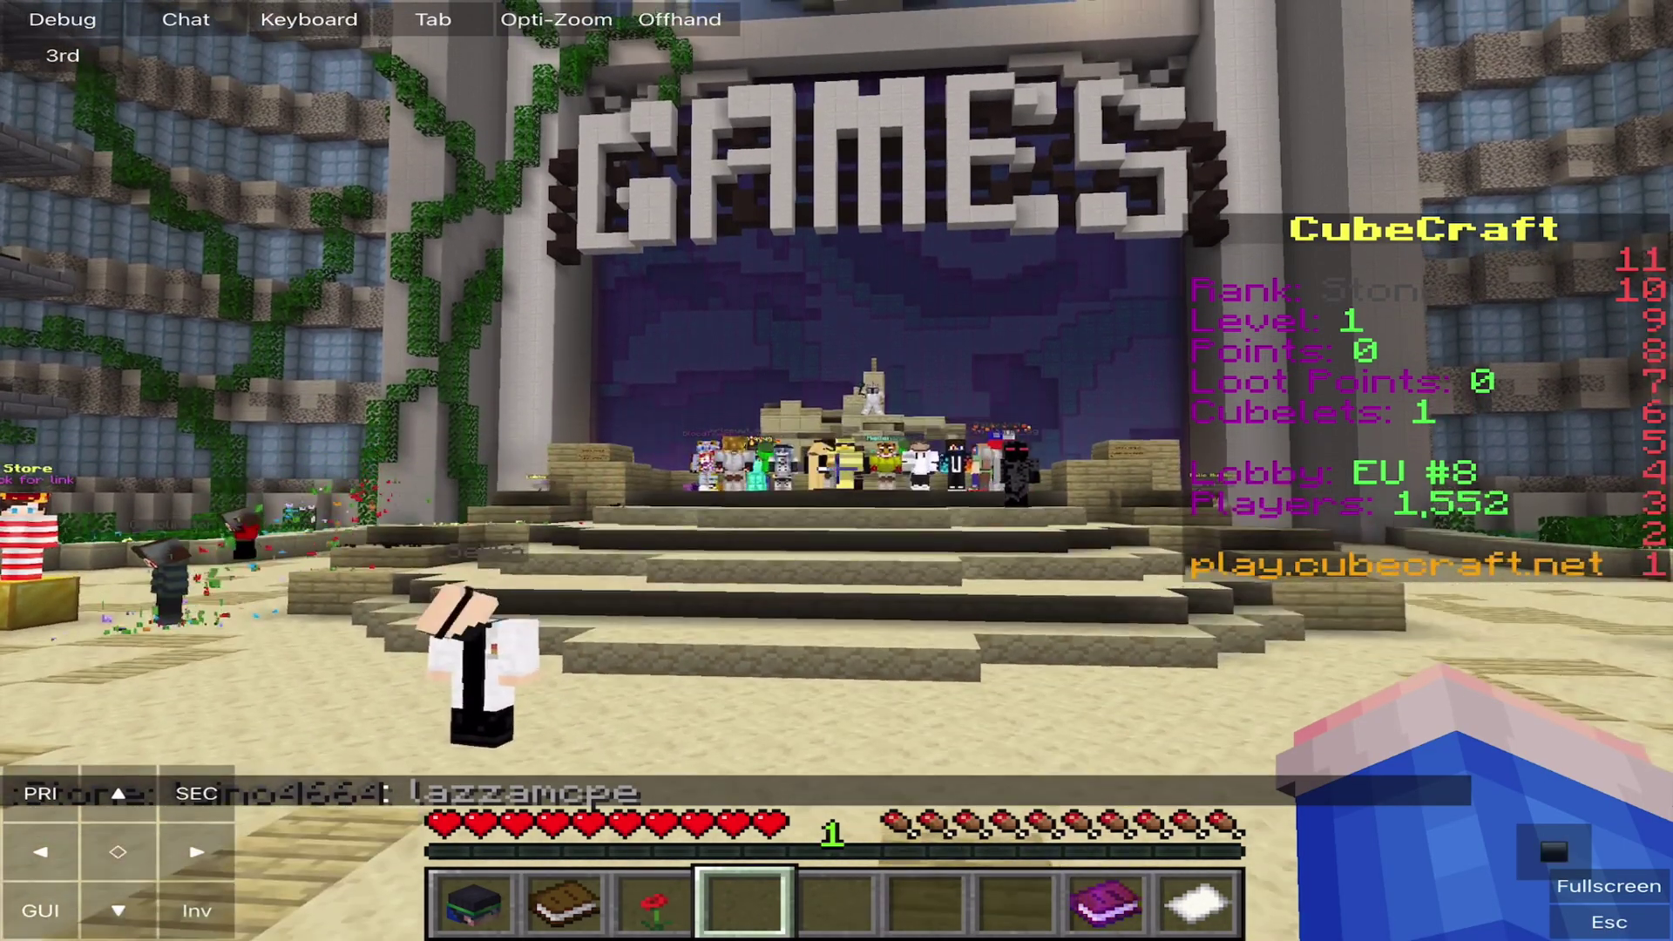
left_click_drag(1046, 436, 610, 436)
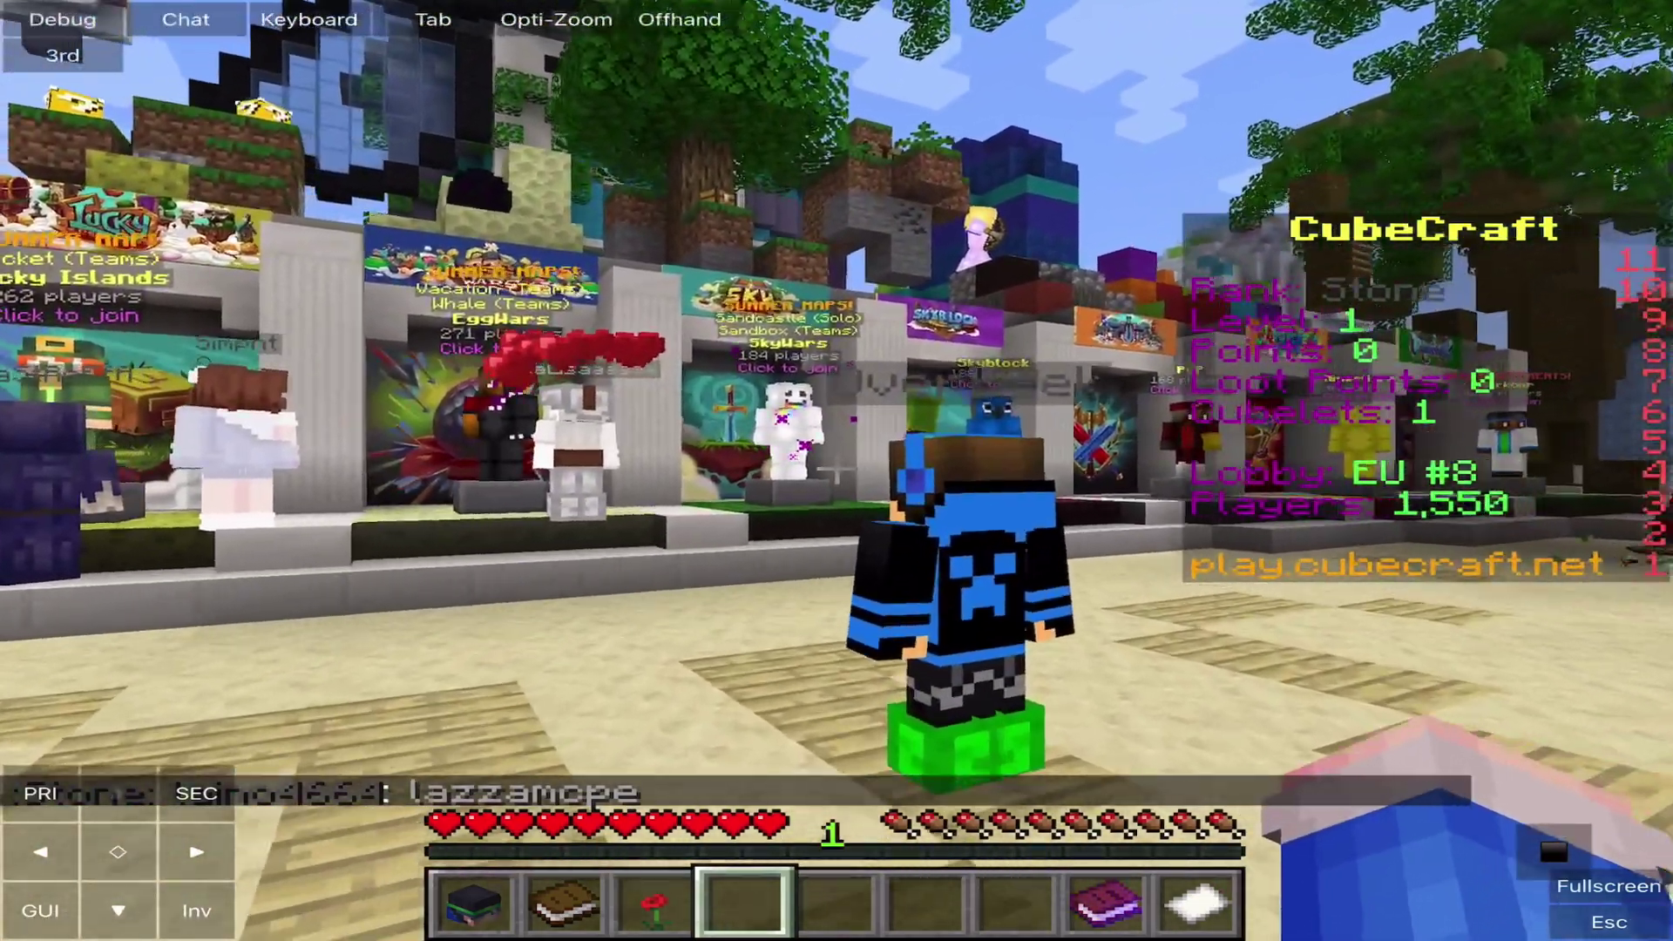